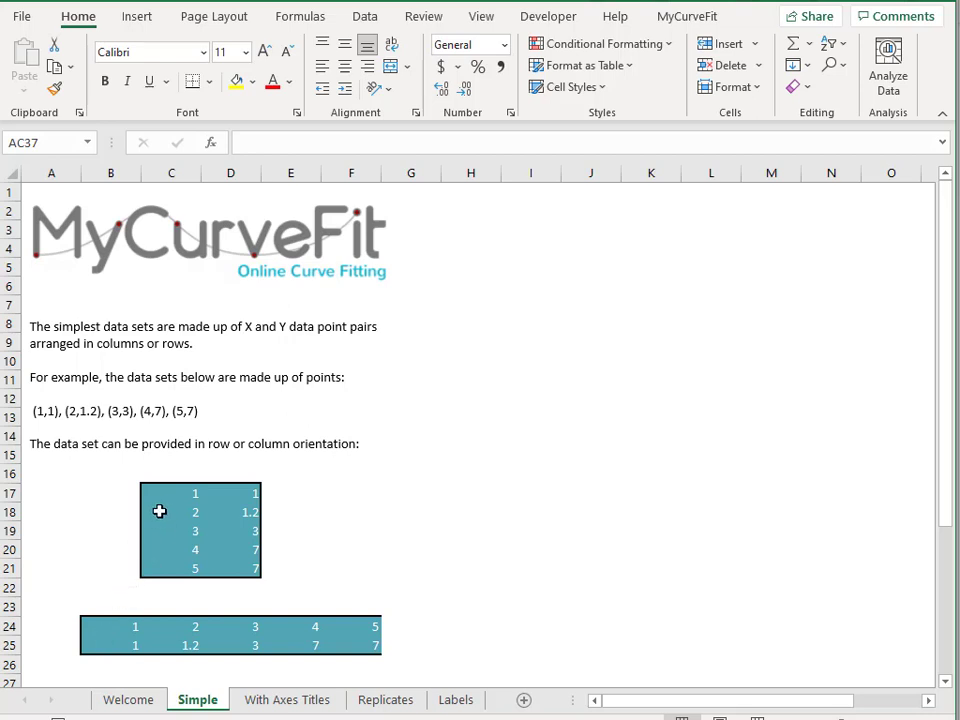
# - Copy the five X/Y pairs in C17:D21 on Excel's Simple sheet
pyautogui.moveTo(165, 495); pyautogui.dragTo(232, 564)
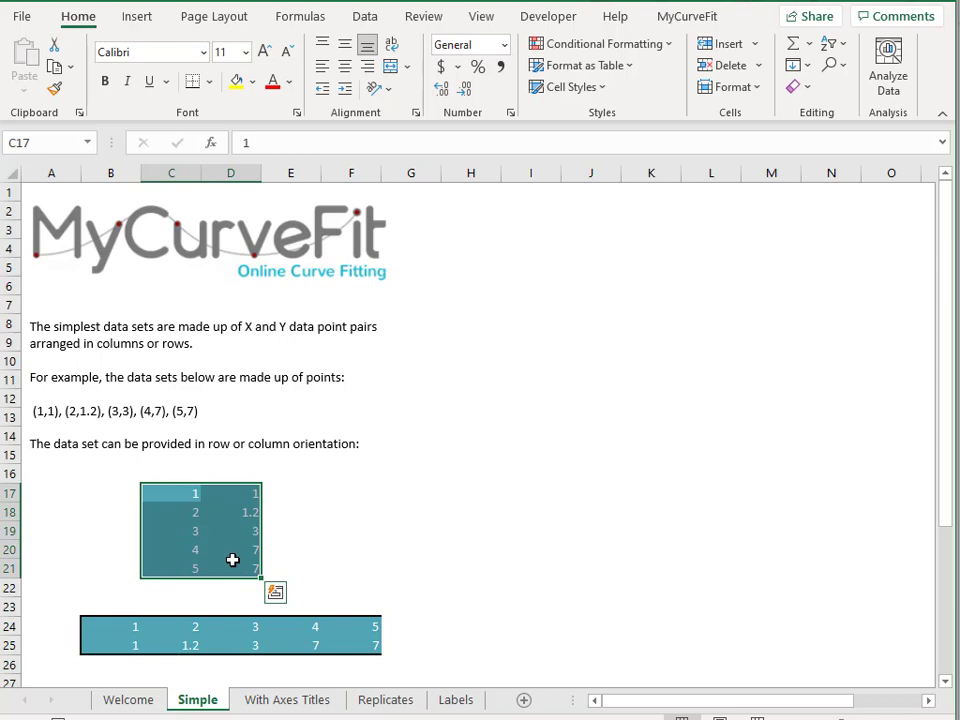
pyautogui.hotkey('ctrl', 'c')
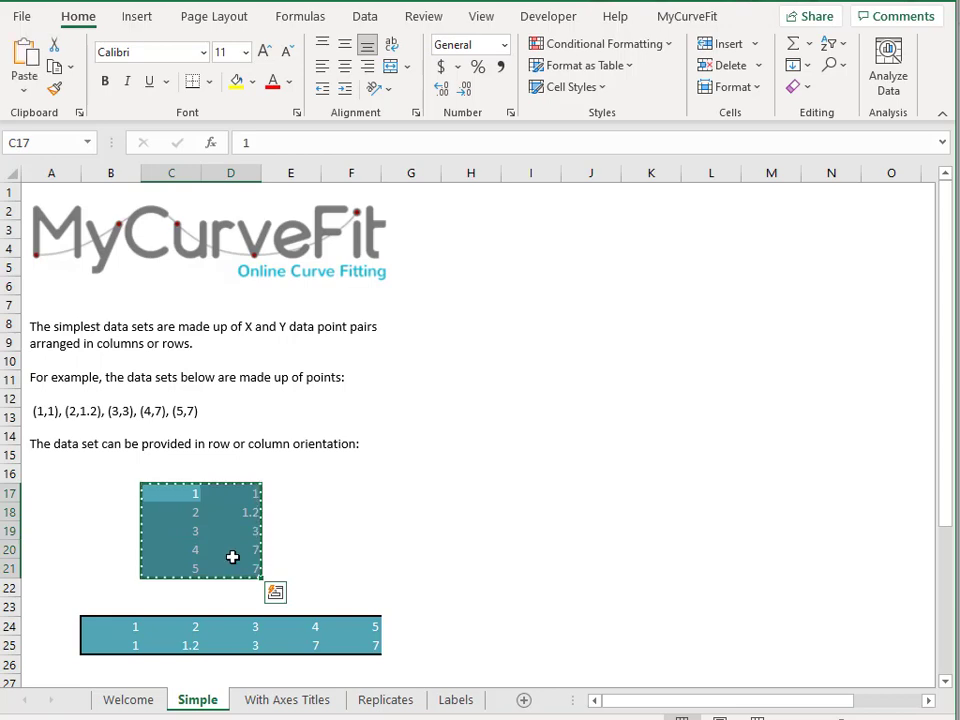
# - Replace MyCurveFit's data with the pasted pairs as row-arranged data, first column as X, and refit 4PL
pyautogui.hotkey('alt', 'Tab')
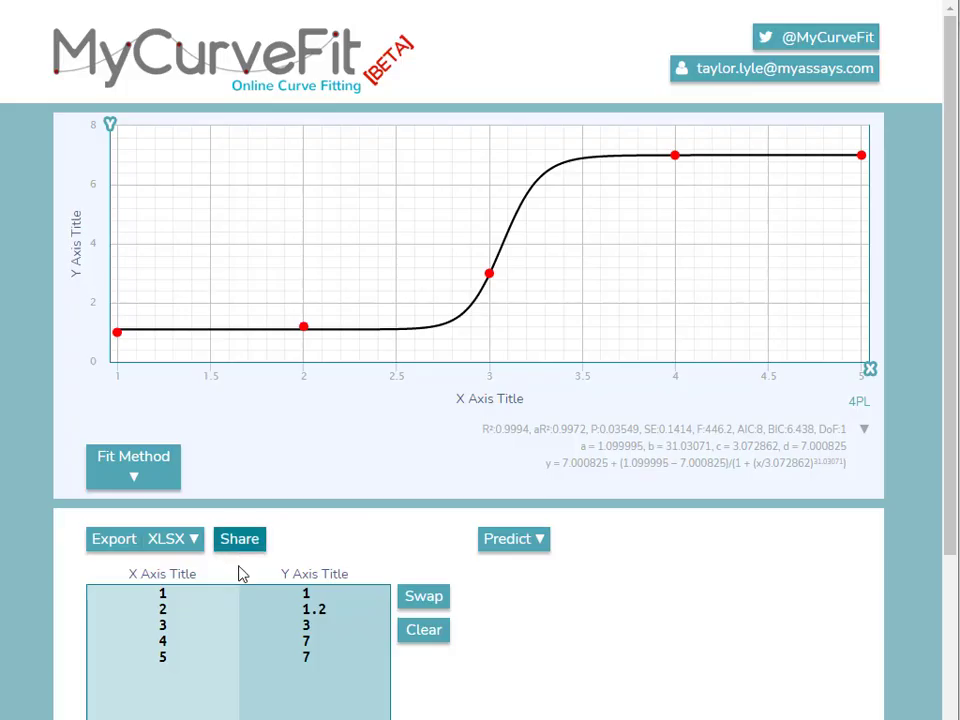
pyautogui.click(433, 636)
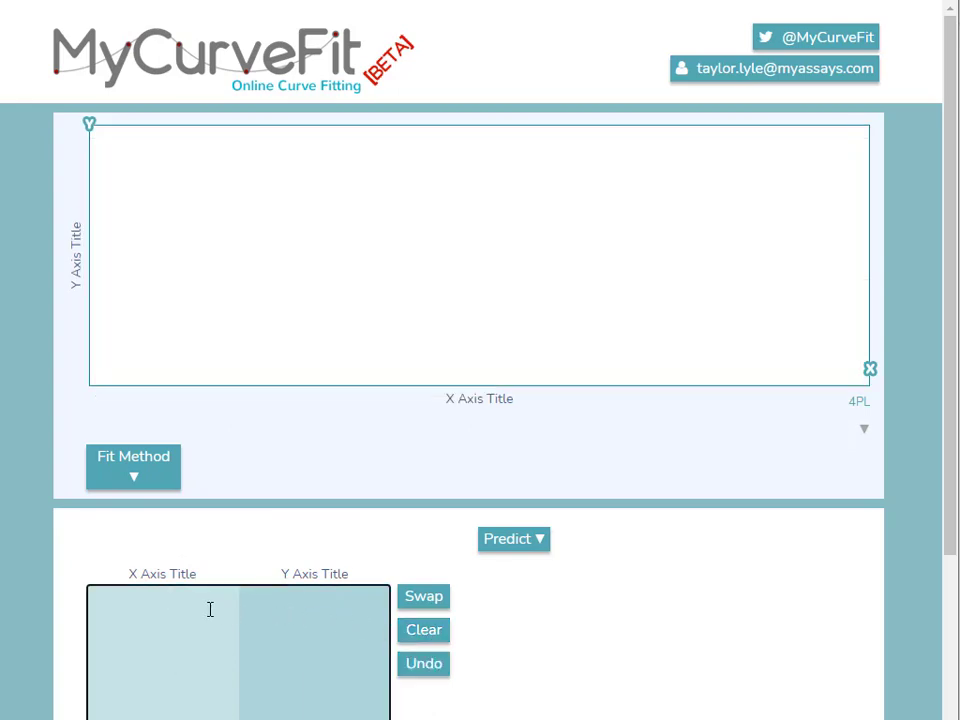
pyautogui.hotkey('ctrl', 'v')
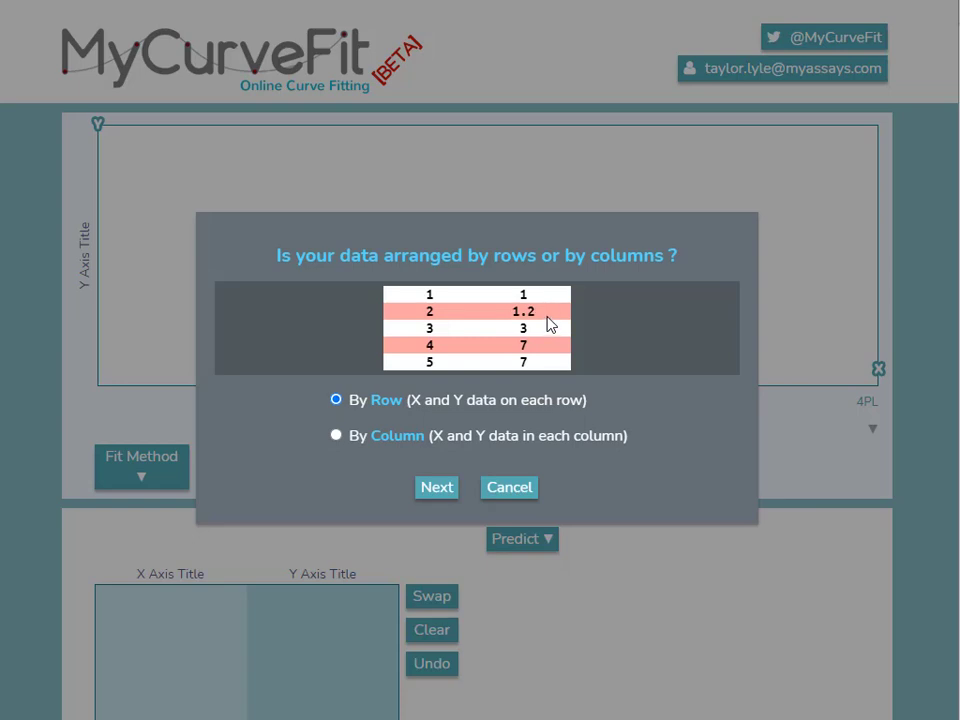
pyautogui.click(432, 490)
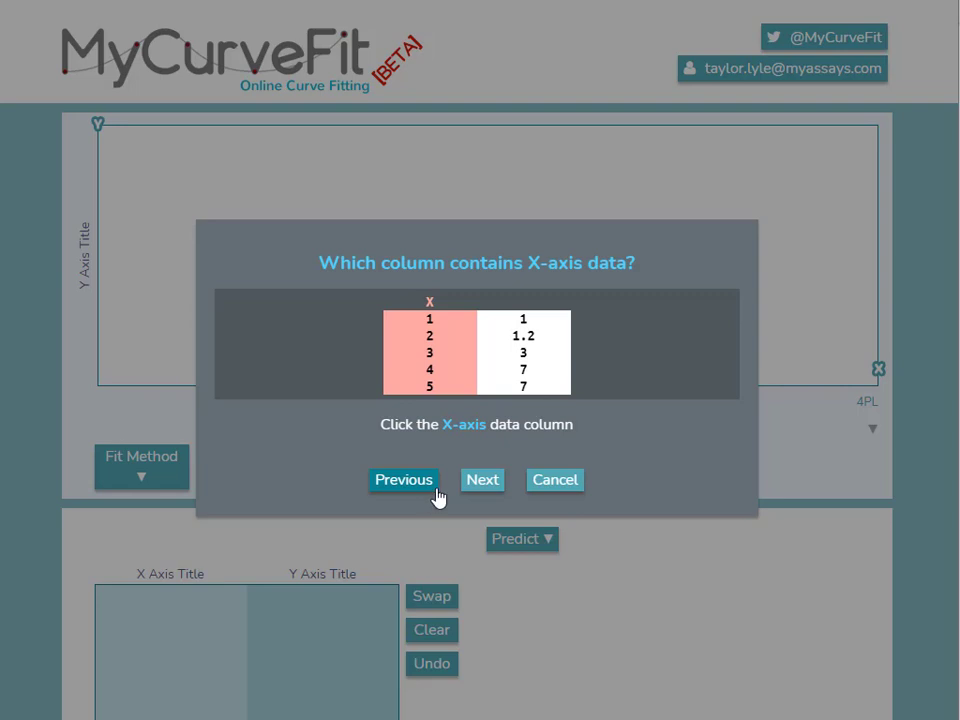
pyautogui.click(444, 384)
pyautogui.click(483, 484)
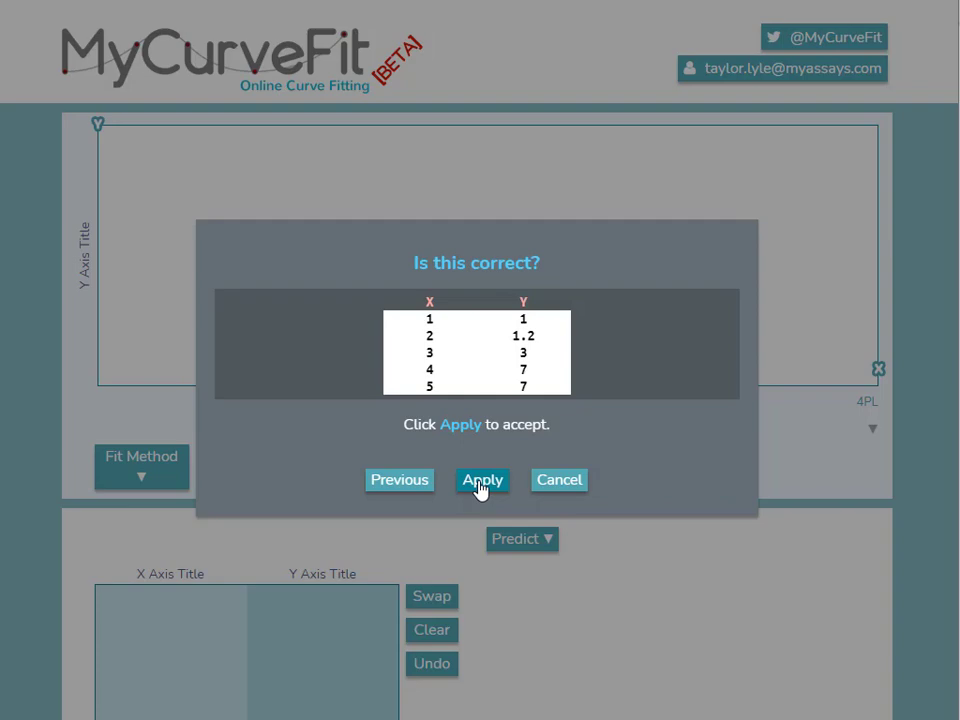
pyautogui.click(482, 489)
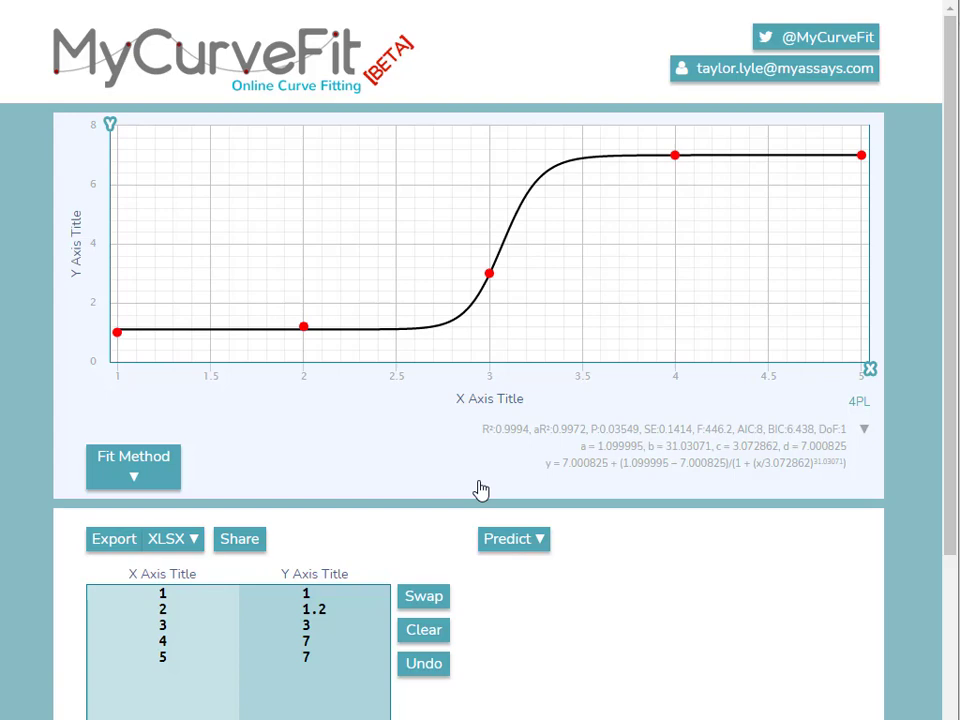
# - Copy the horizontal data table B24:F25 from the Excel workbook
pyautogui.hotkey('alt', 'Tab')
pyautogui.moveTo(135, 625); pyautogui.dragTo(343, 637)
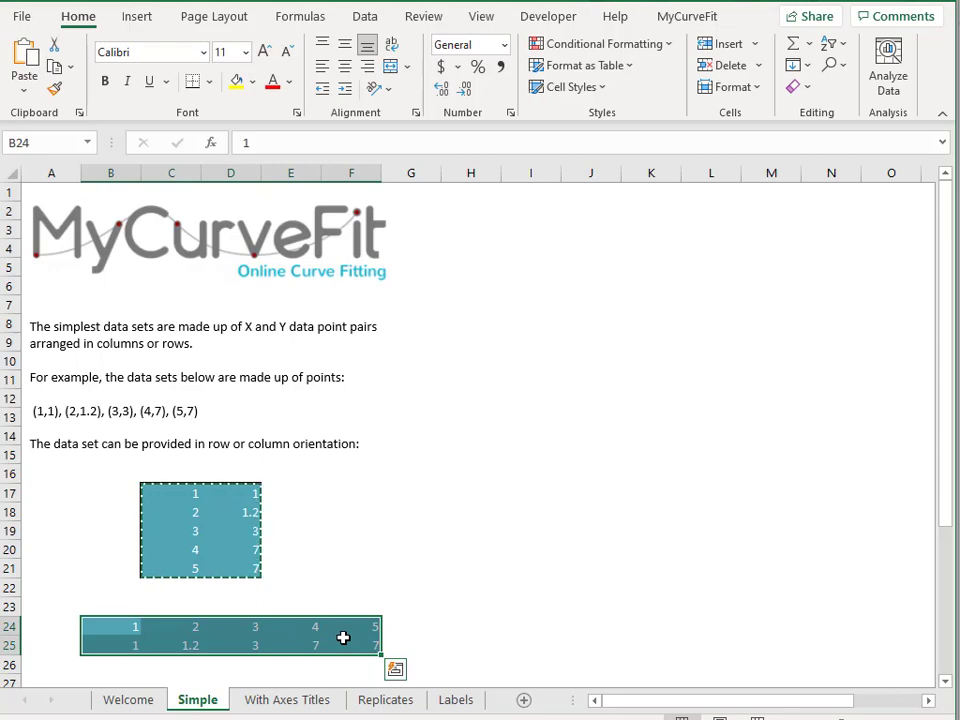
pyautogui.hotkey('ctrl', 'c')
pyautogui.hotkey('alt', 'Tab')
# - Clear and paste the horizontal table by column, first series as X, refitting 4PL to R² 0.9994
pyautogui.click(418, 634)
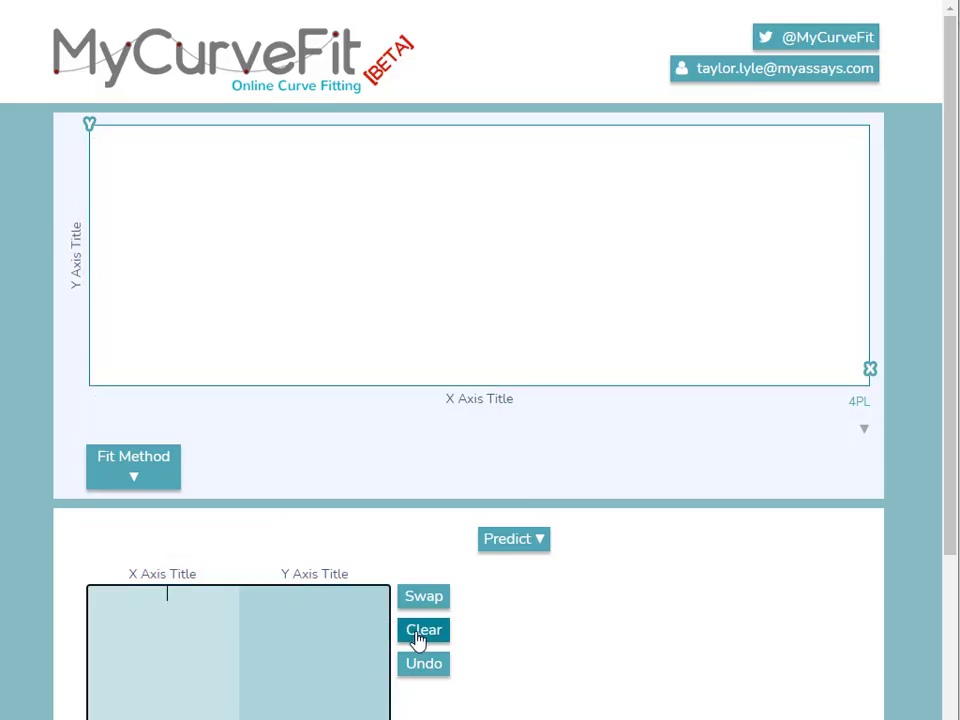
pyautogui.hotkey('ctrl', 'v')
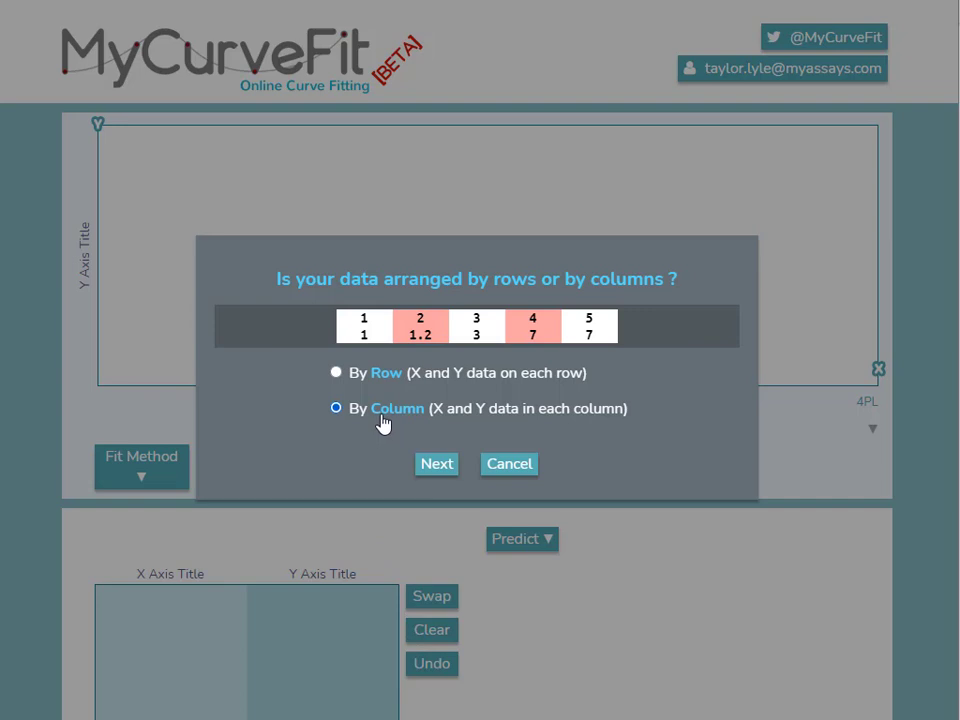
pyautogui.click(430, 467)
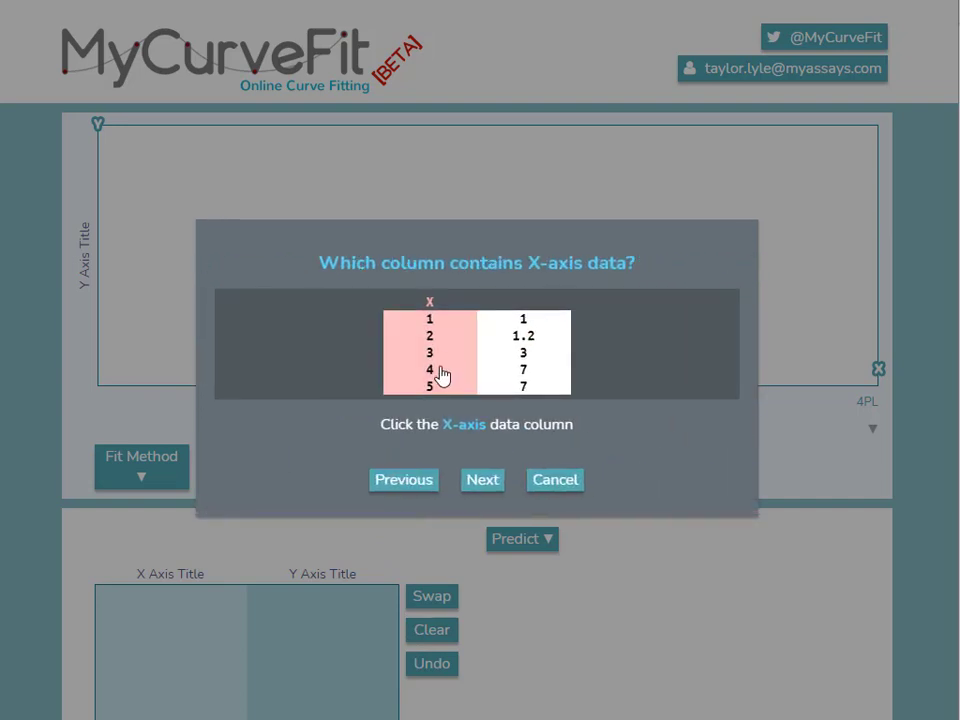
pyautogui.click(441, 375)
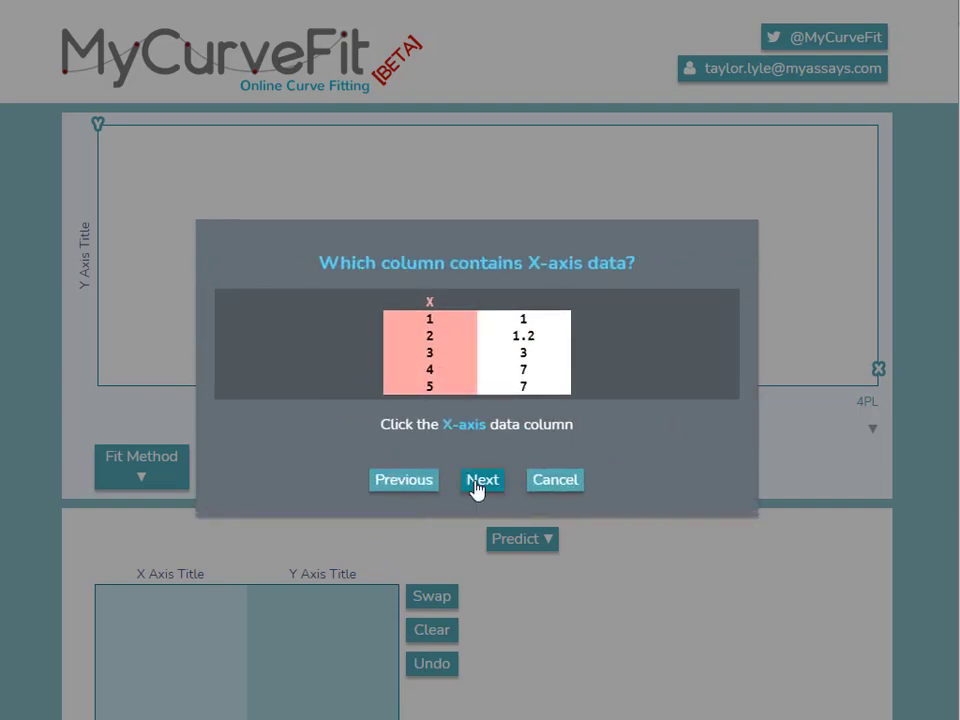
pyautogui.click(477, 484)
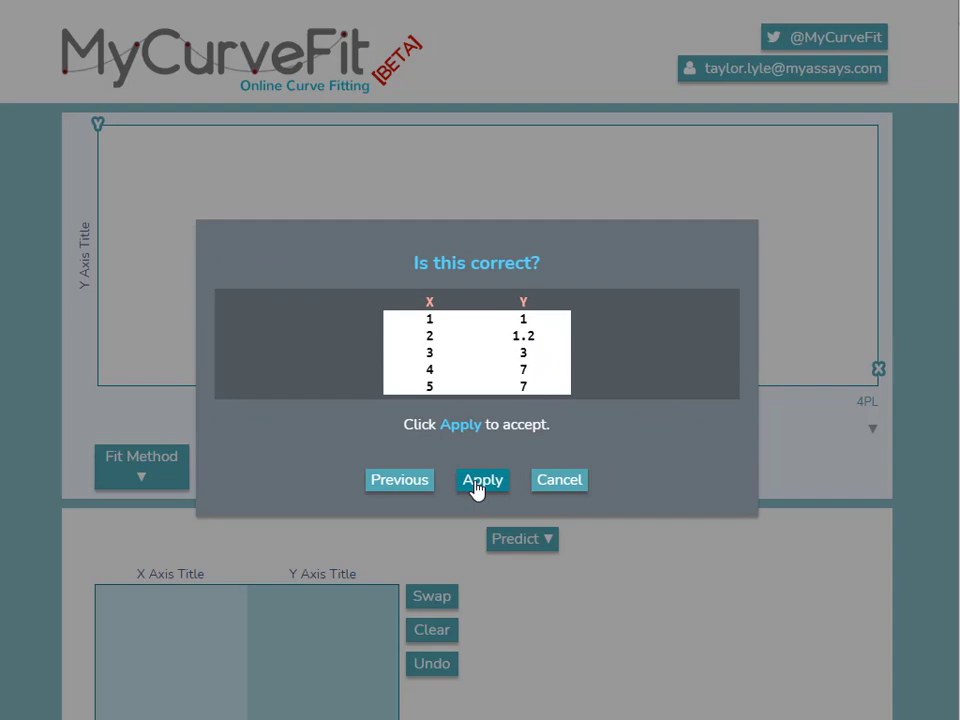
pyautogui.click(477, 484)
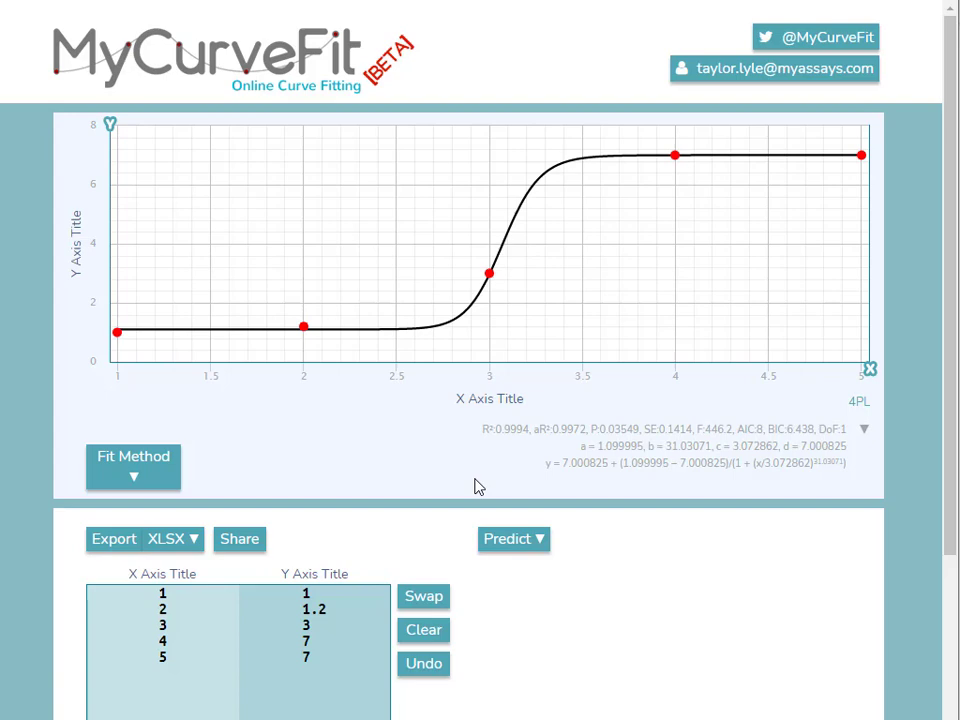
# - Title the X axis 'Concentration' and the Y axis 'Absorbance'
pyautogui.click(477, 404)
pyautogui.click(505, 438)
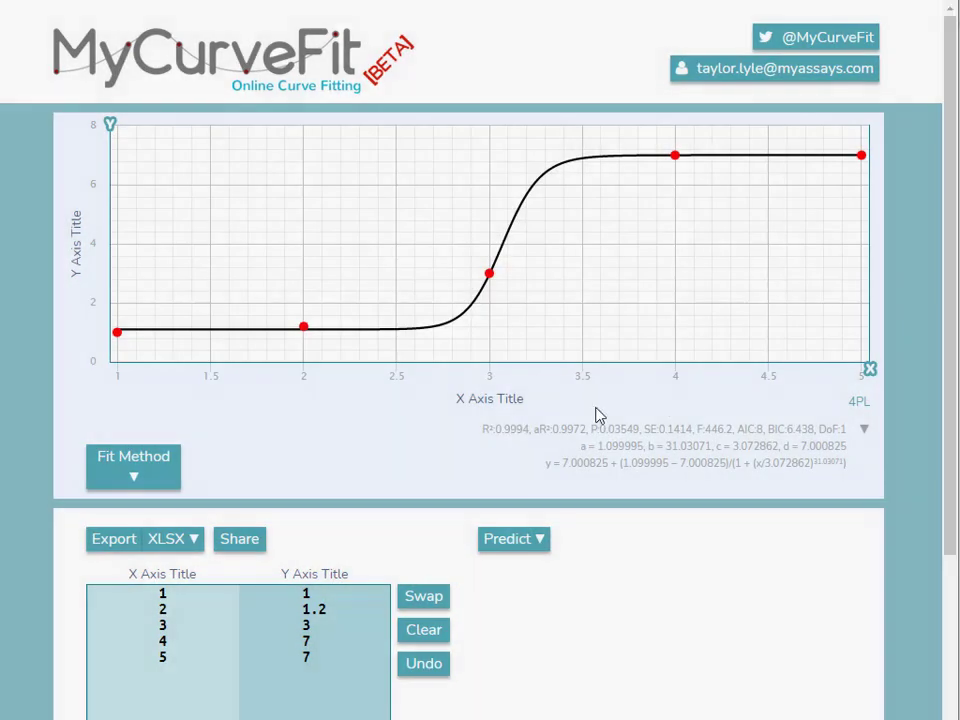
pyautogui.click(870, 374)
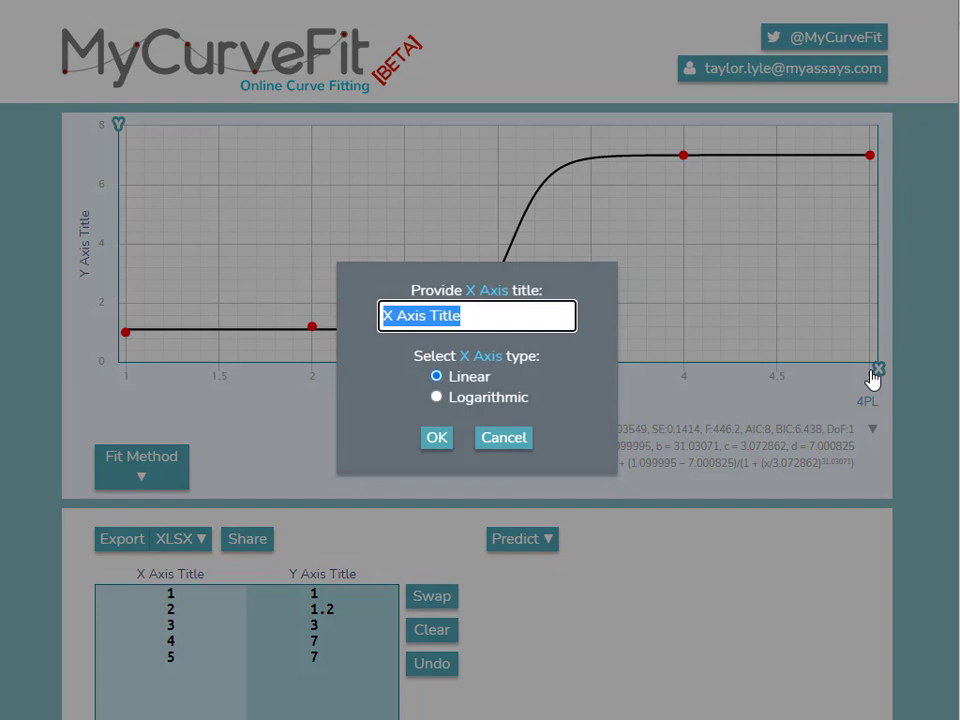
pyautogui.write('Con')
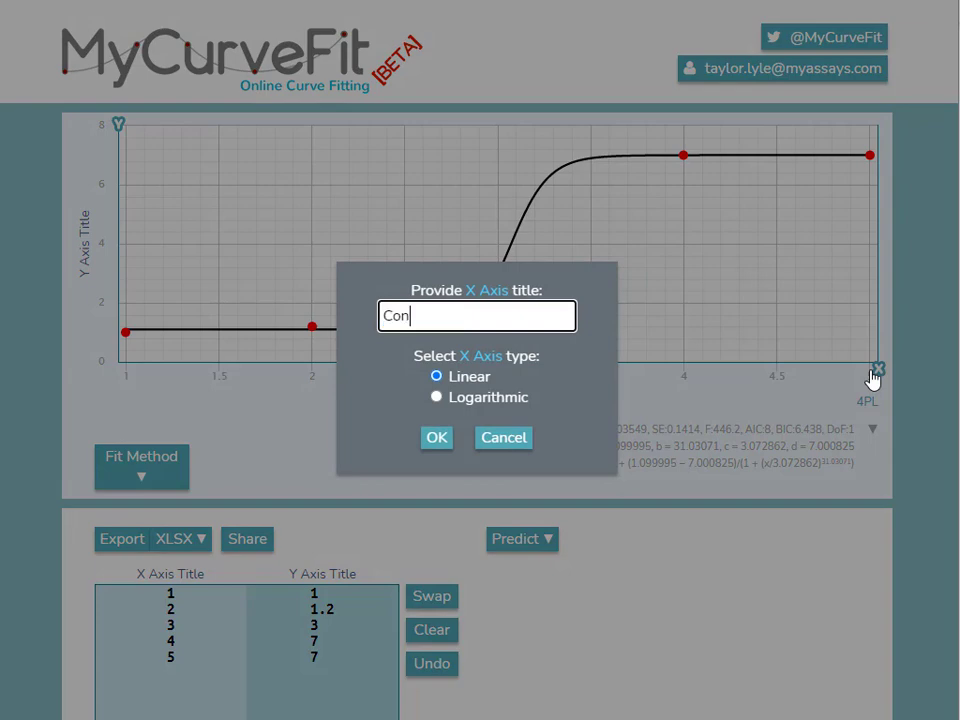
pyautogui.write('centration')
pyautogui.press('Return')
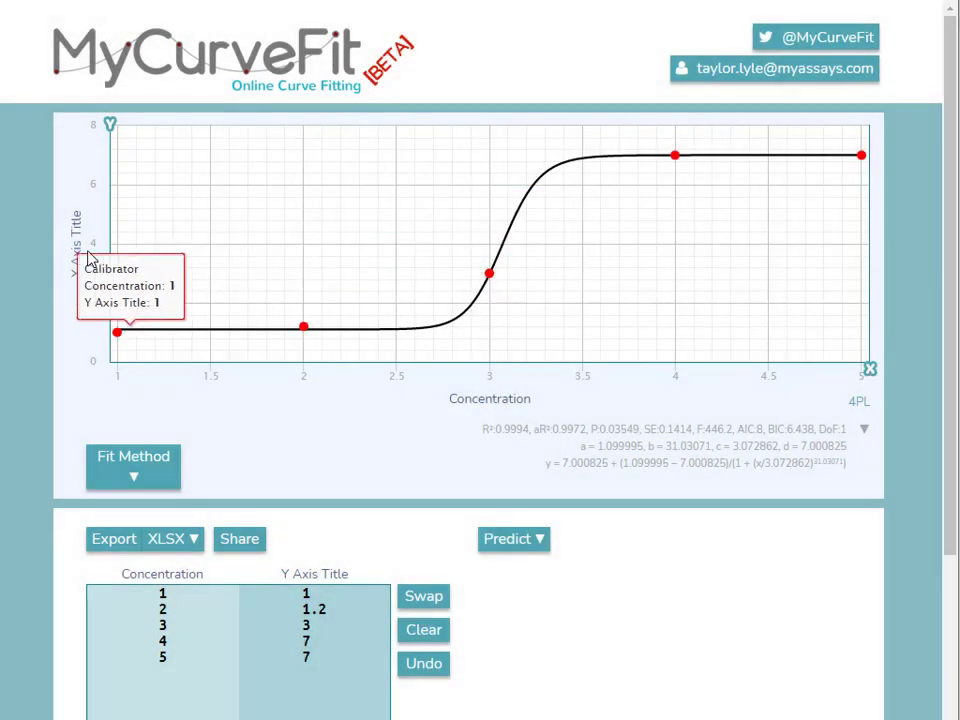
pyautogui.click(78, 248)
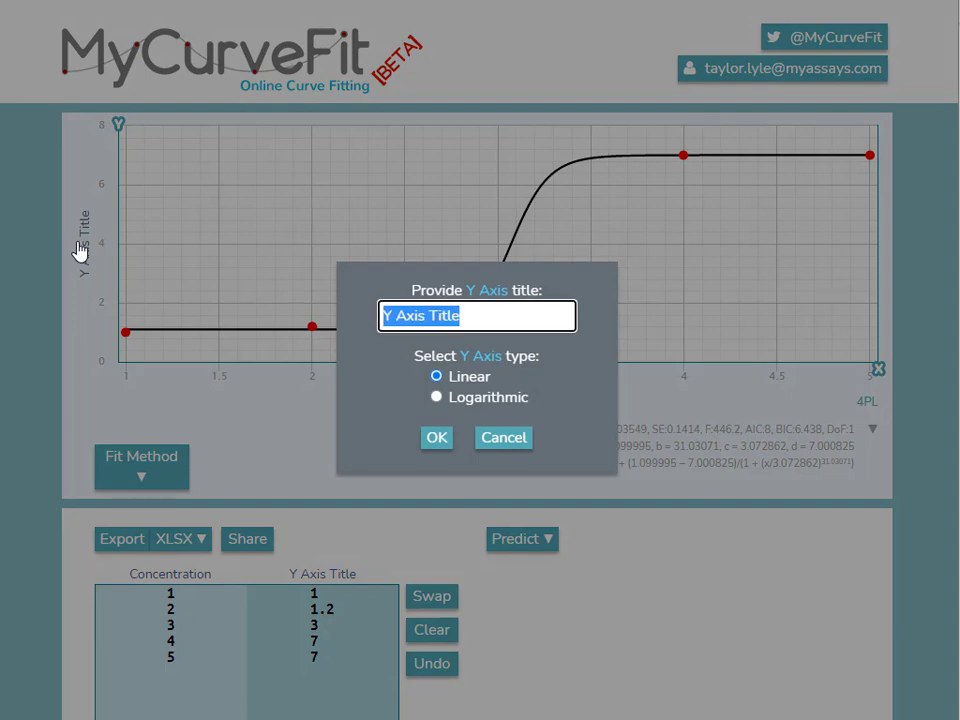
pyautogui.write('Absorbance')
pyautogui.press('Return')
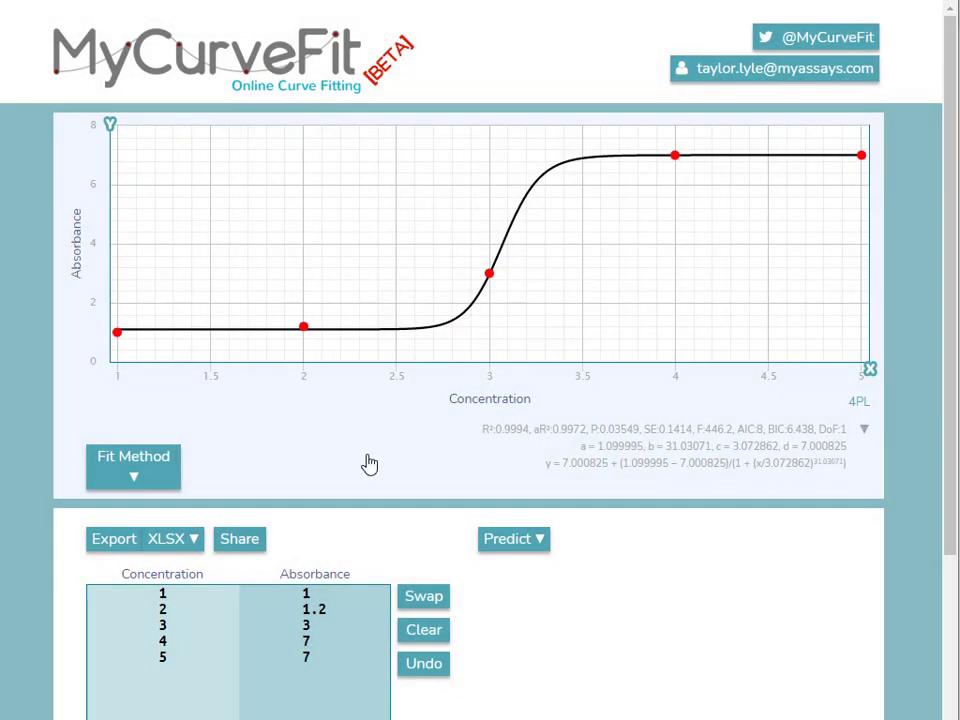
# - Switch the X axis to logarithmic, then revert it to linear
pyautogui.click(466, 400)
pyautogui.click(490, 400)
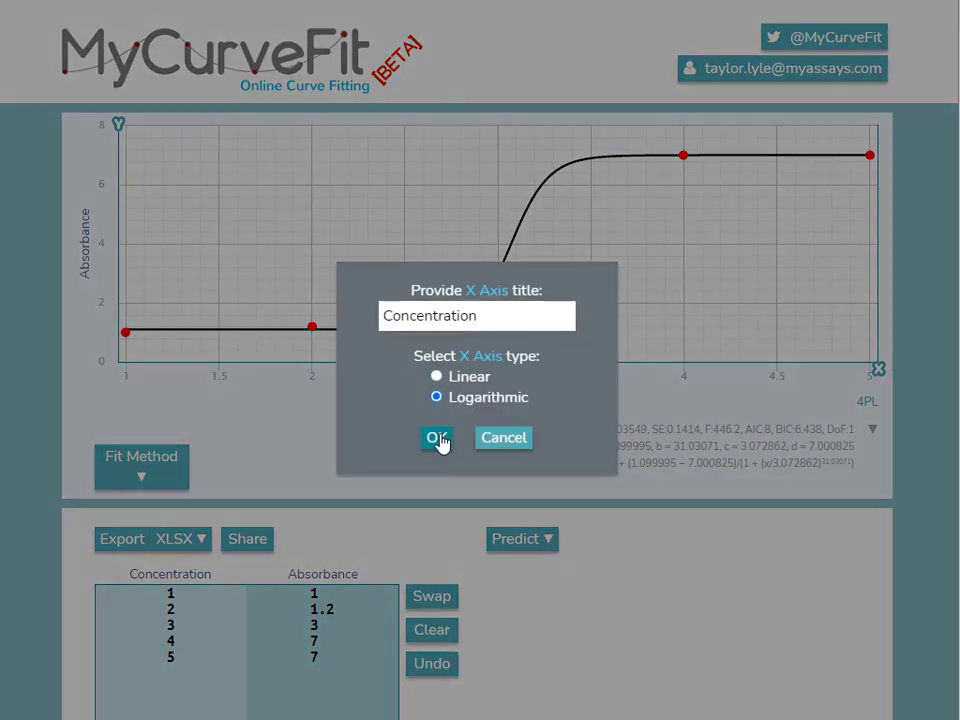
pyautogui.click(437, 437)
pyautogui.click(480, 405)
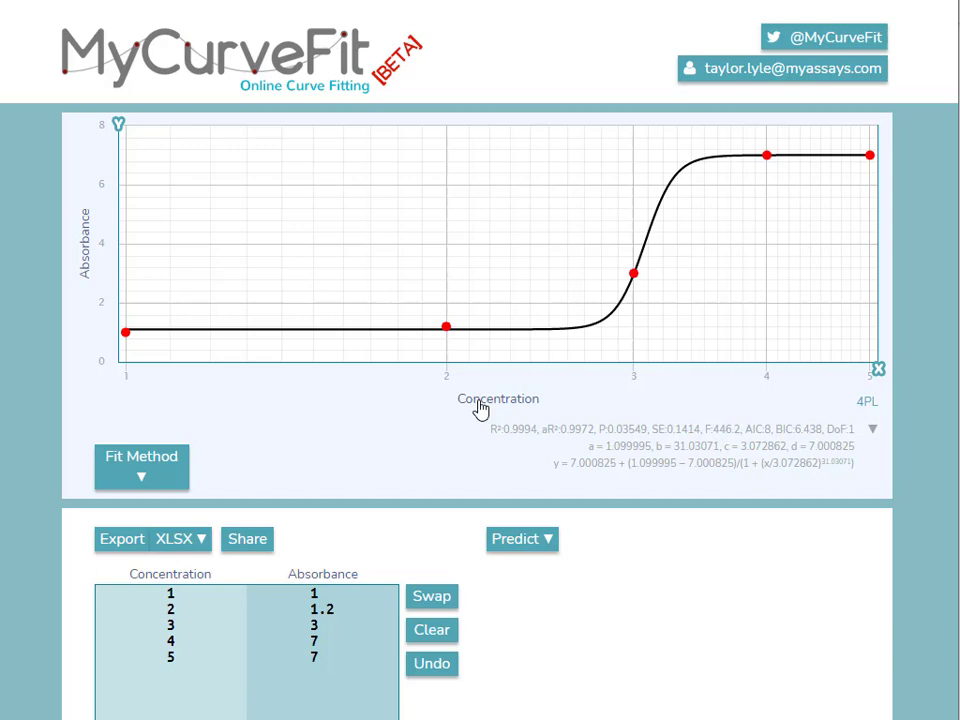
pyautogui.click(439, 440)
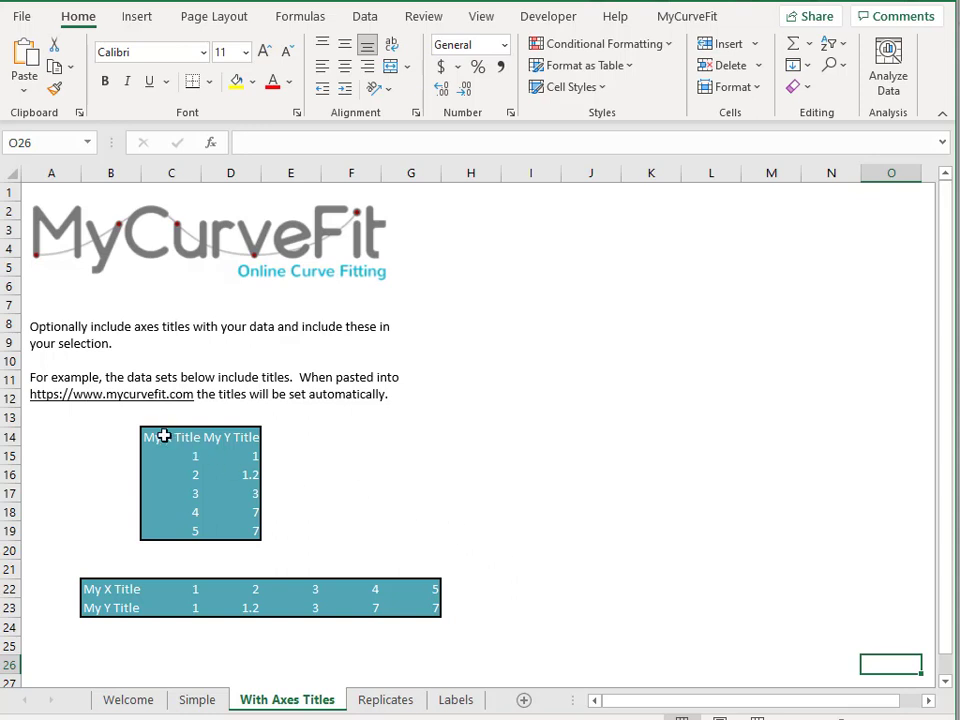
# - Copy the titled block C14:D19, headers plus five pairs, from the With Axes Titles sheet
pyautogui.moveTo(165, 437); pyautogui.dragTo(237, 537)
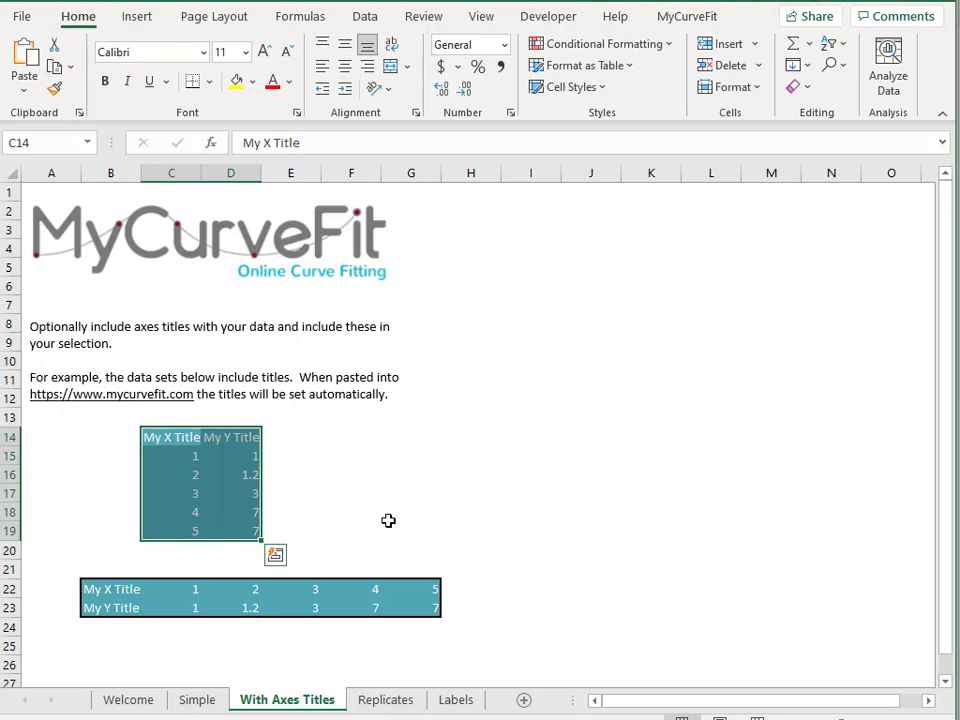
pyautogui.hotkey('ctrl', 'c')
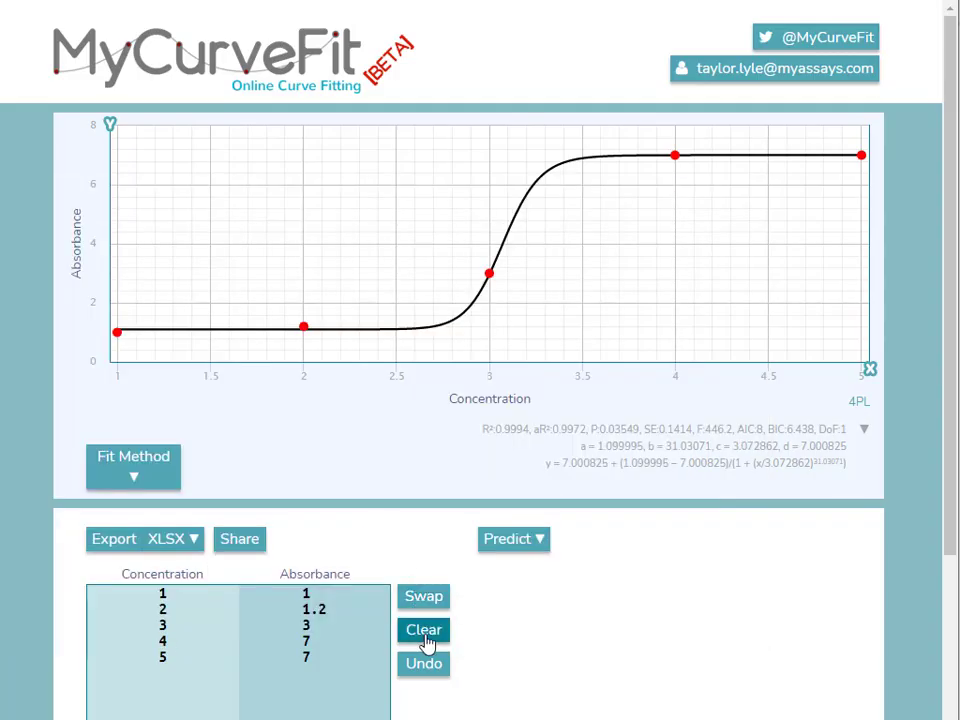
# - Replace the data with the pasted titled block, using My X Title and My Y Title as axis titles, and refit 4PL
pyautogui.click(424, 632)
pyautogui.hotkey('ctrl', 'v')
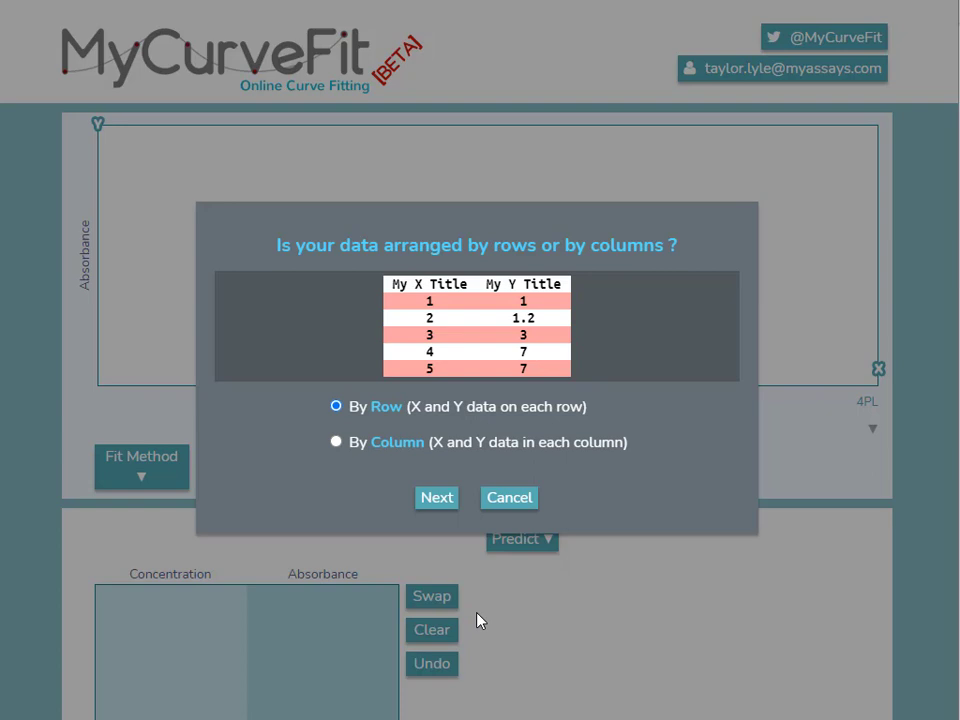
pyautogui.click(438, 499)
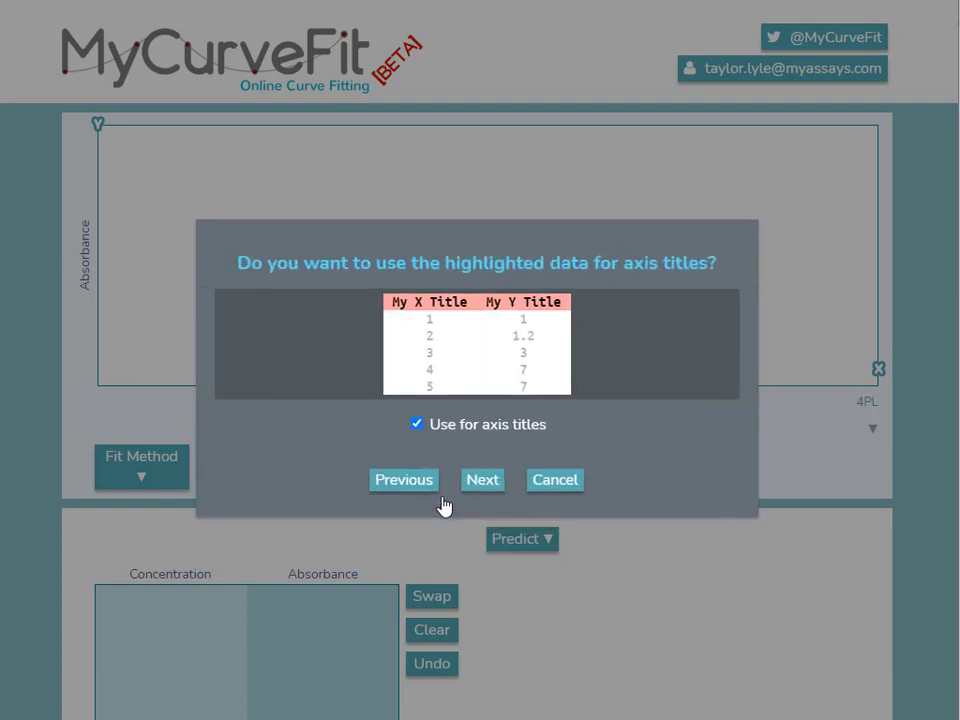
pyautogui.click(465, 426)
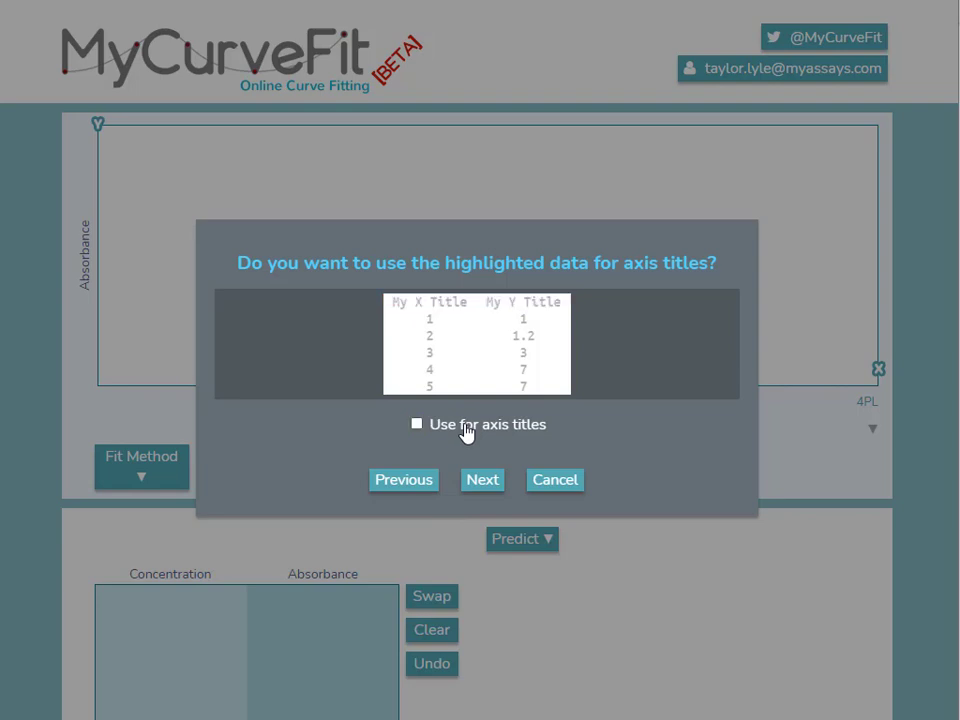
pyautogui.click(465, 430)
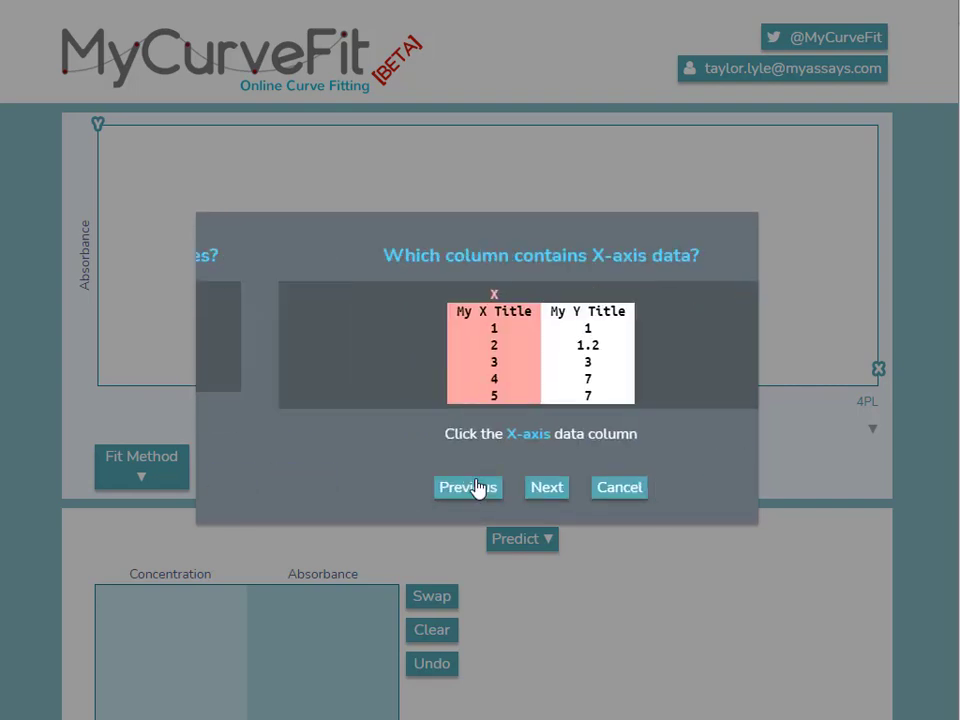
pyautogui.click(480, 492)
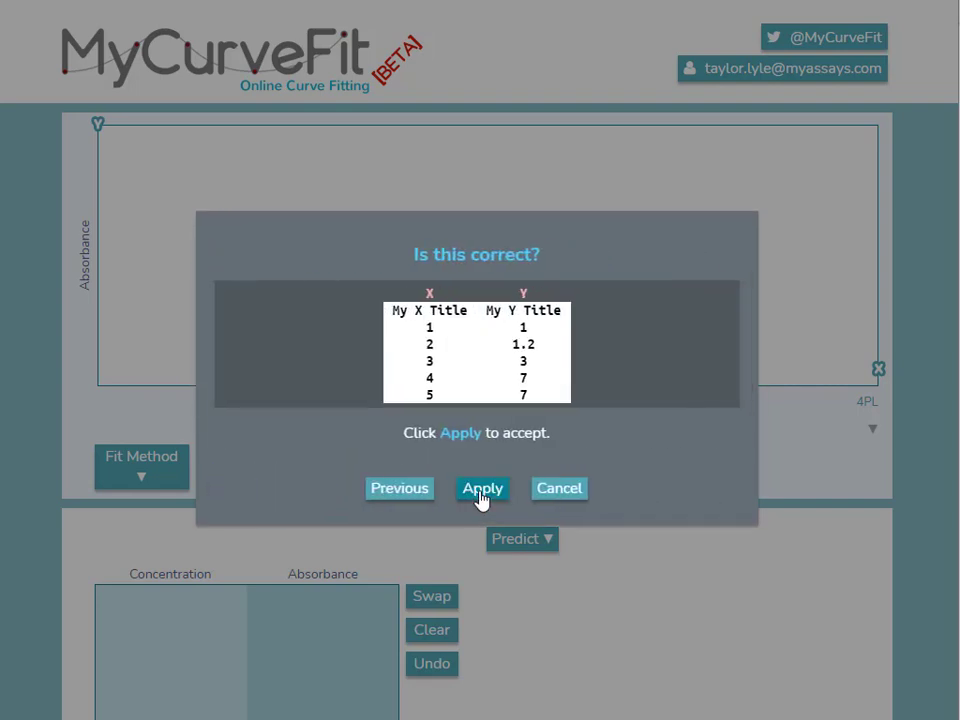
pyautogui.click(481, 495)
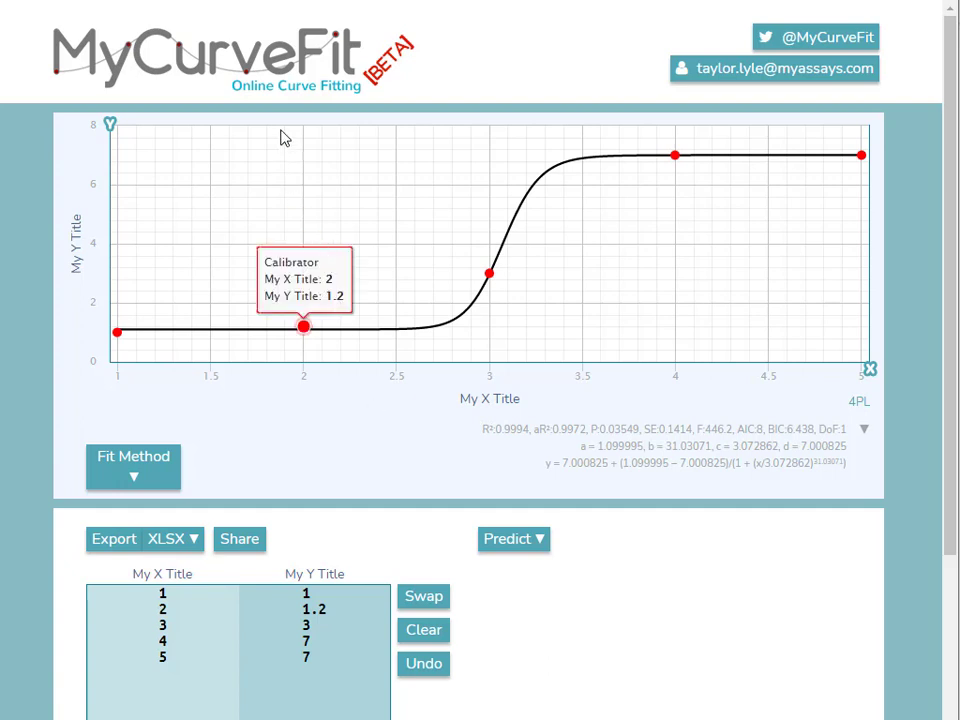
pyautogui.moveTo(283, 138); pyautogui.dragTo(287, 279)
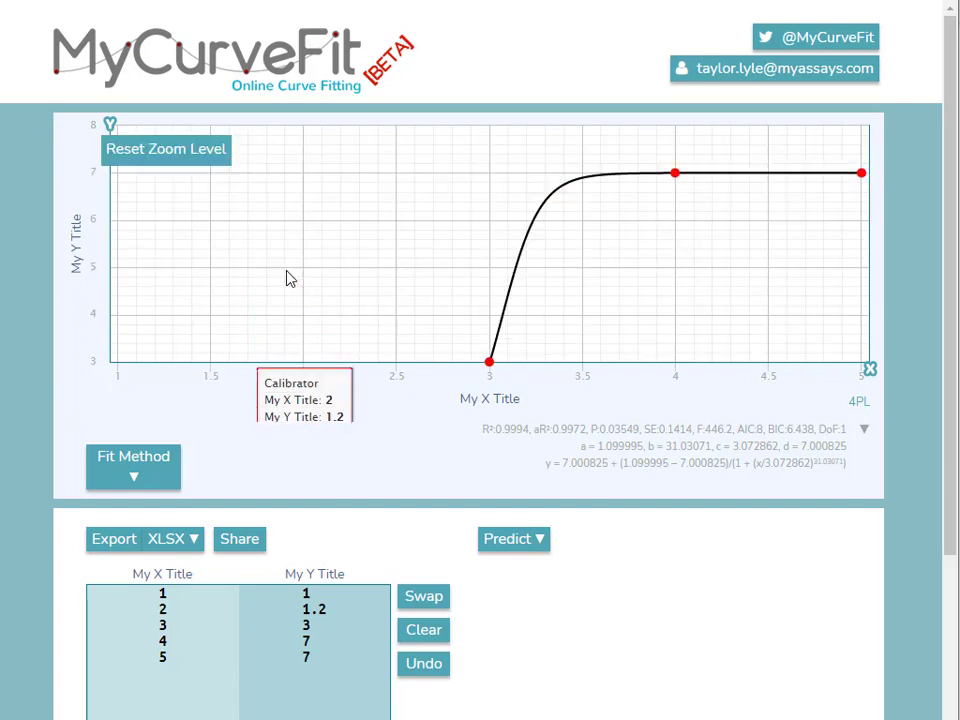
pyautogui.click(197, 168)
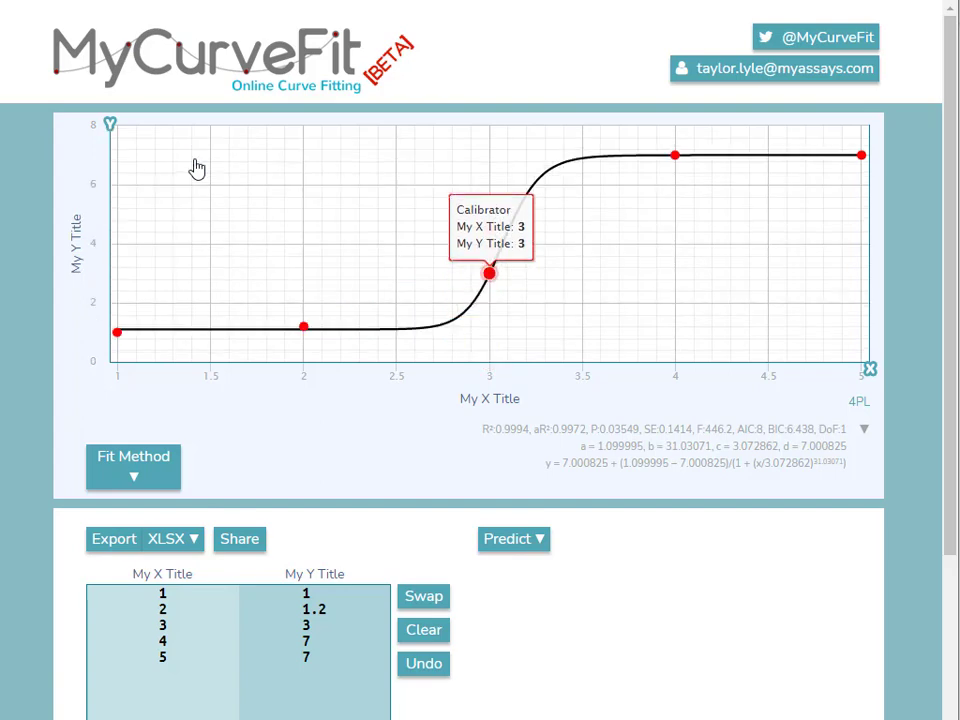
# - Enter X = 7 in the swapped prediction table to get Y 7.000825, and enlarge the chart
pyautogui.click(522, 551)
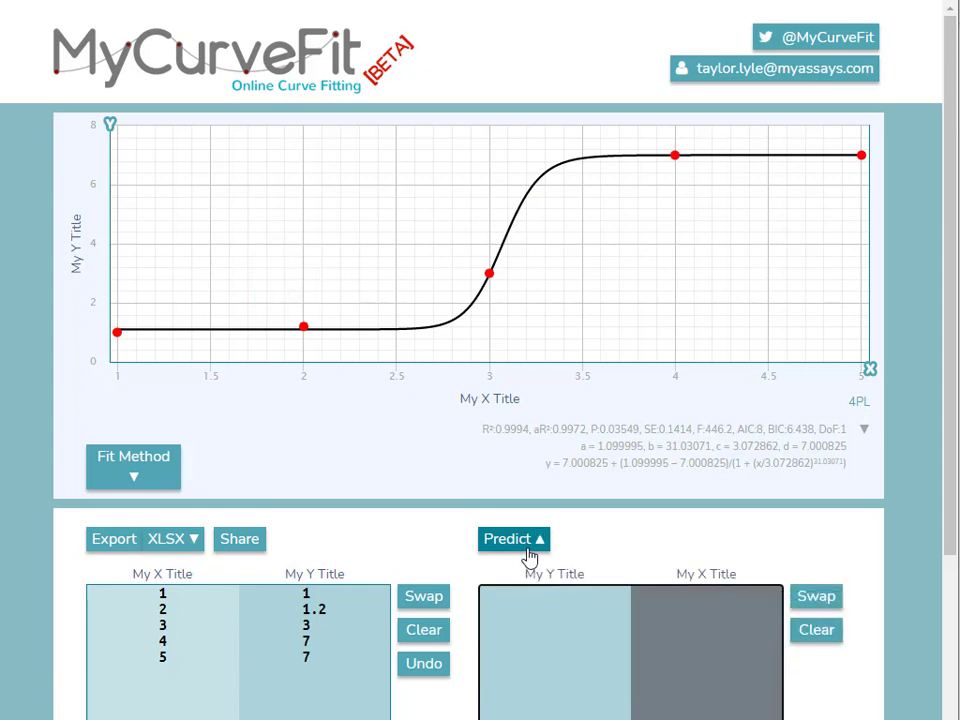
pyautogui.click(805, 602)
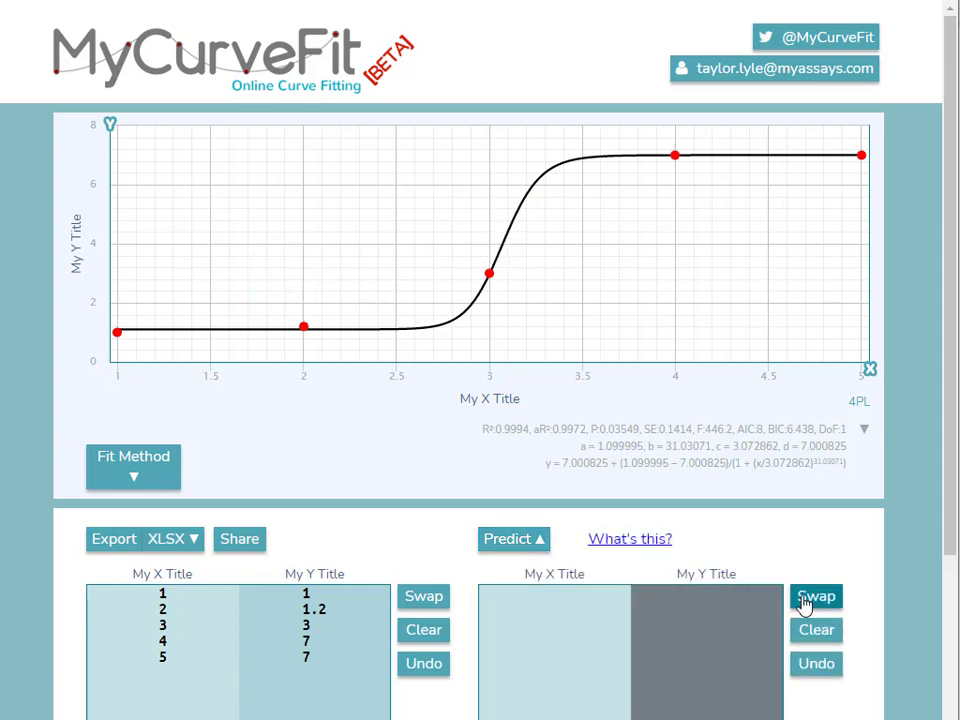
pyautogui.click(566, 606)
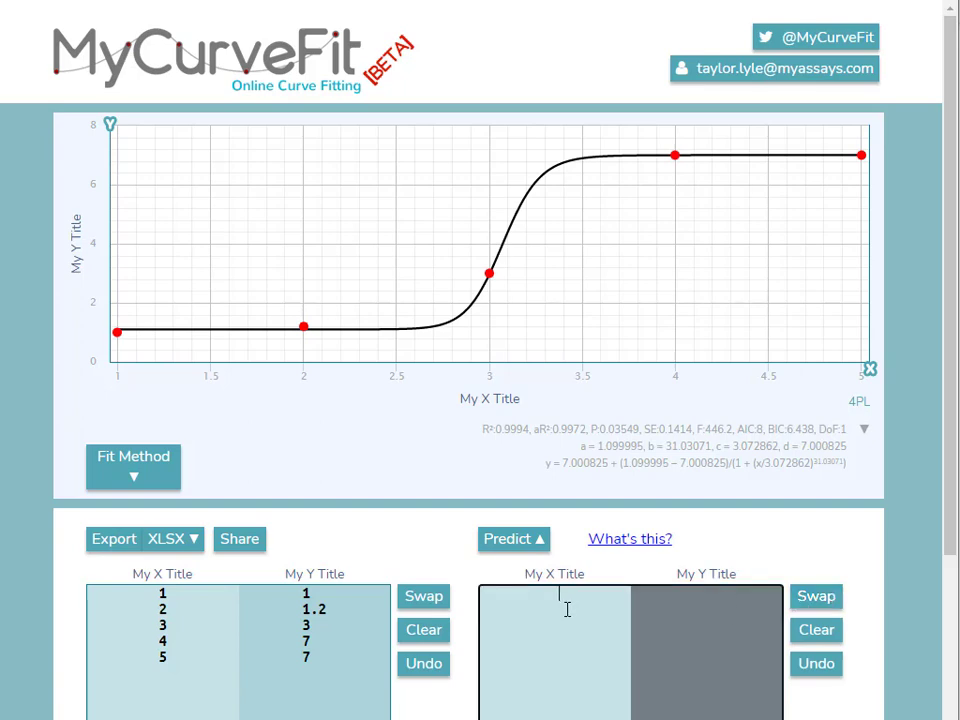
pyautogui.write('7')
pyautogui.click(399, 521)
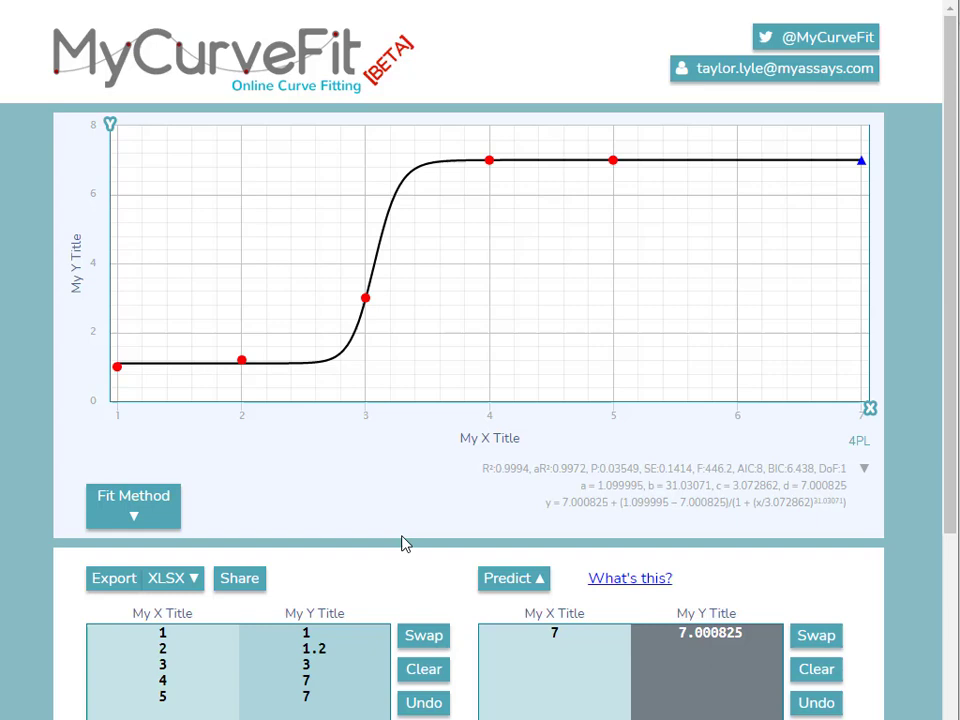
pyautogui.moveTo(401, 545)
pyautogui.mouseDown()
pyautogui.moveTo(390, 715)
pyautogui.moveTo(386, 555)
pyautogui.mouseUp()
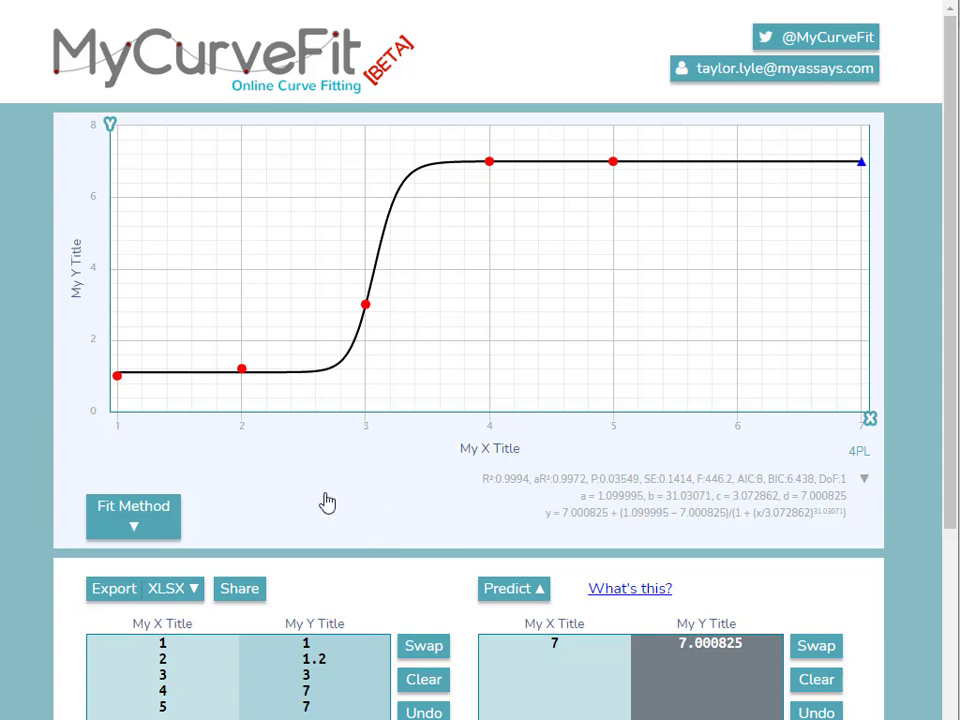
# - Add a blue-background label titled 'Standard1' with details '1:10' to the first point
pyautogui.click(117, 377)
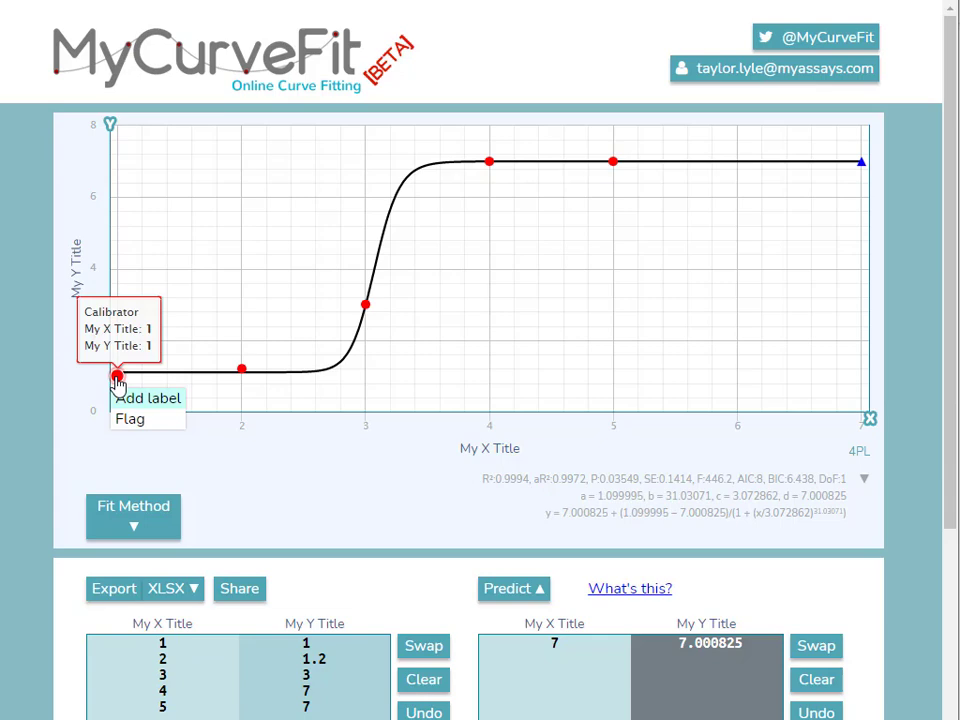
pyautogui.click(125, 399)
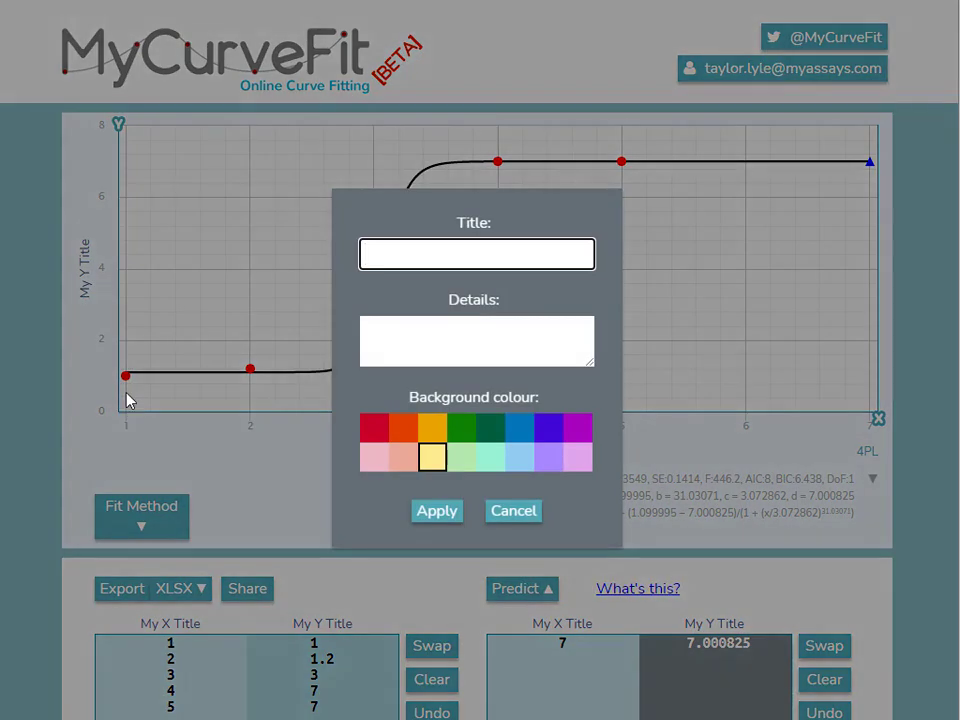
pyautogui.write('Standard1')
pyautogui.press('Tab')
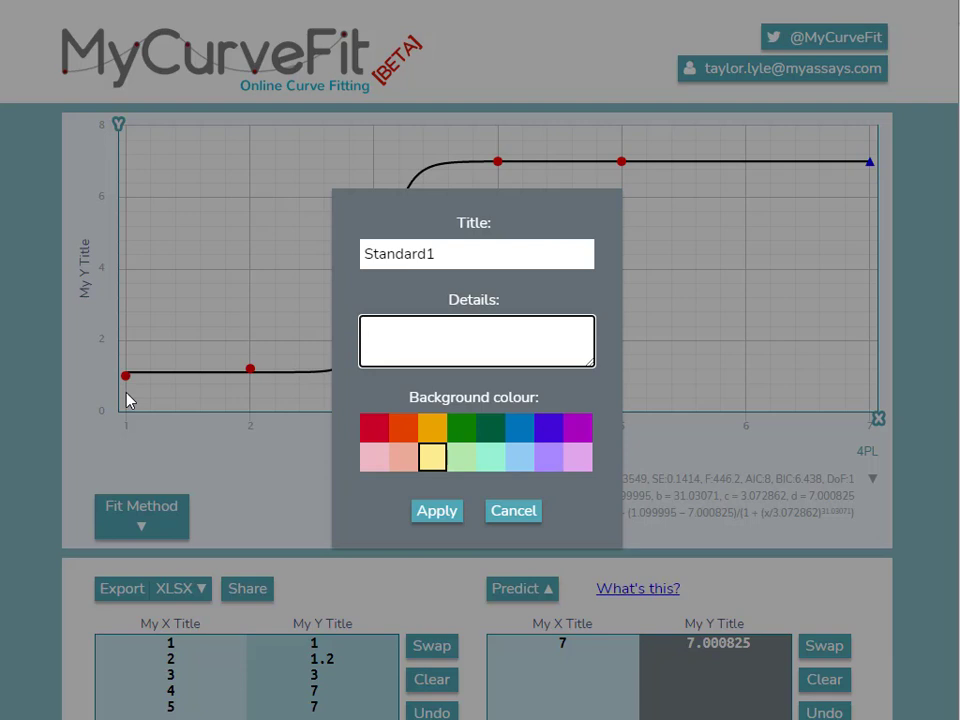
pyautogui.write('1:10')
pyautogui.click(507, 428)
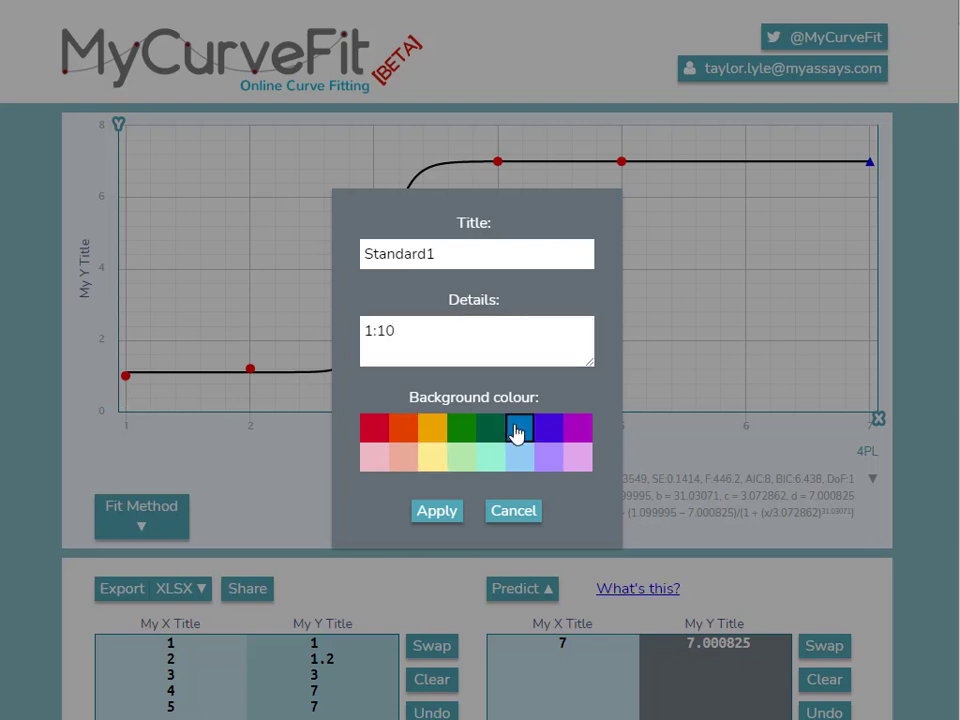
pyautogui.click(437, 512)
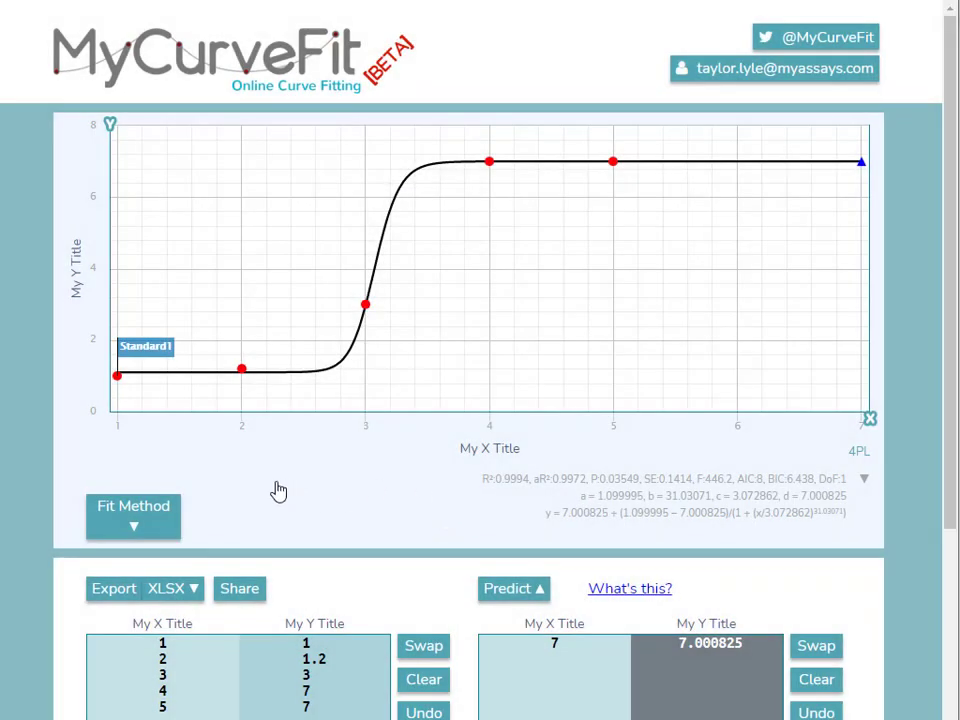
pyautogui.moveTo(148, 355)
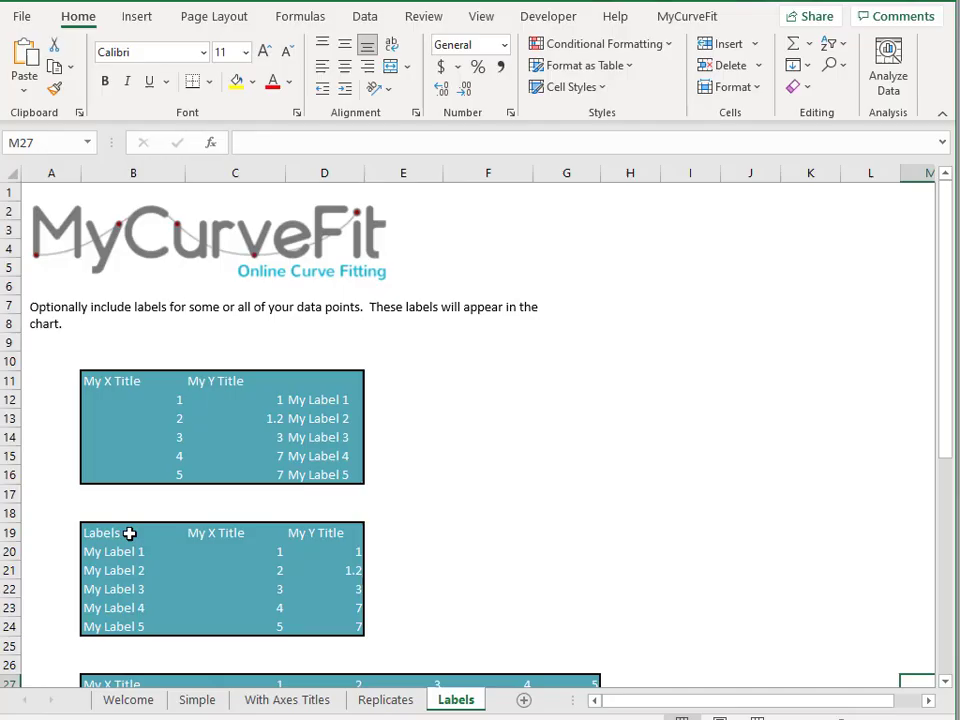
# - Copy table B19:D24 with Labels, My X Title and My Y Title columns from Excel's Labels sheet
pyautogui.moveTo(129, 531); pyautogui.dragTo(330, 632)
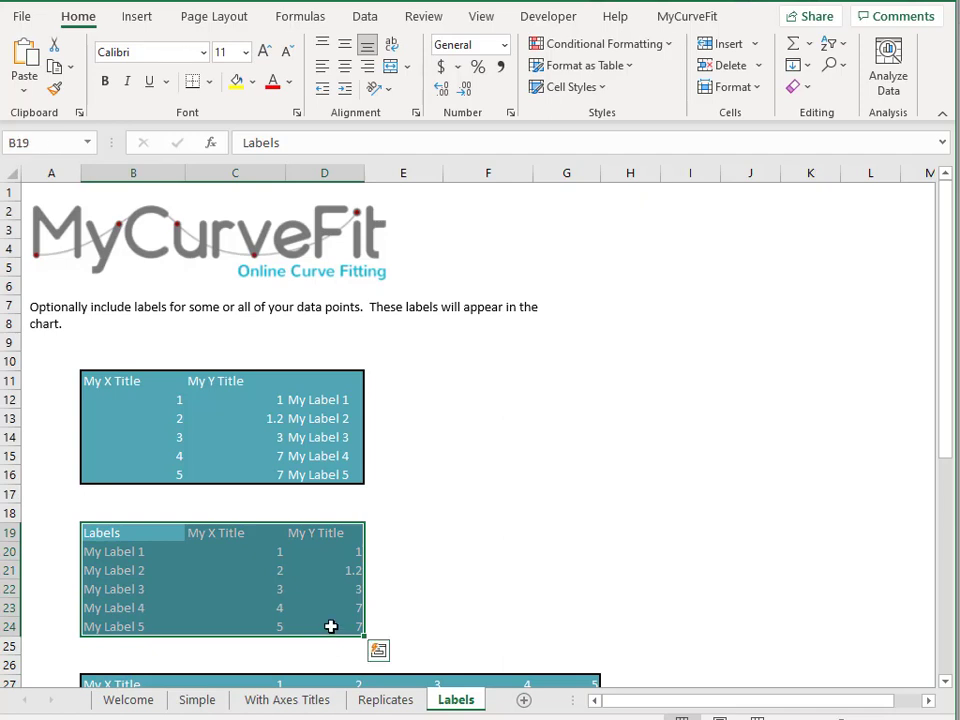
pyautogui.hotkey('ctrl', 'c')
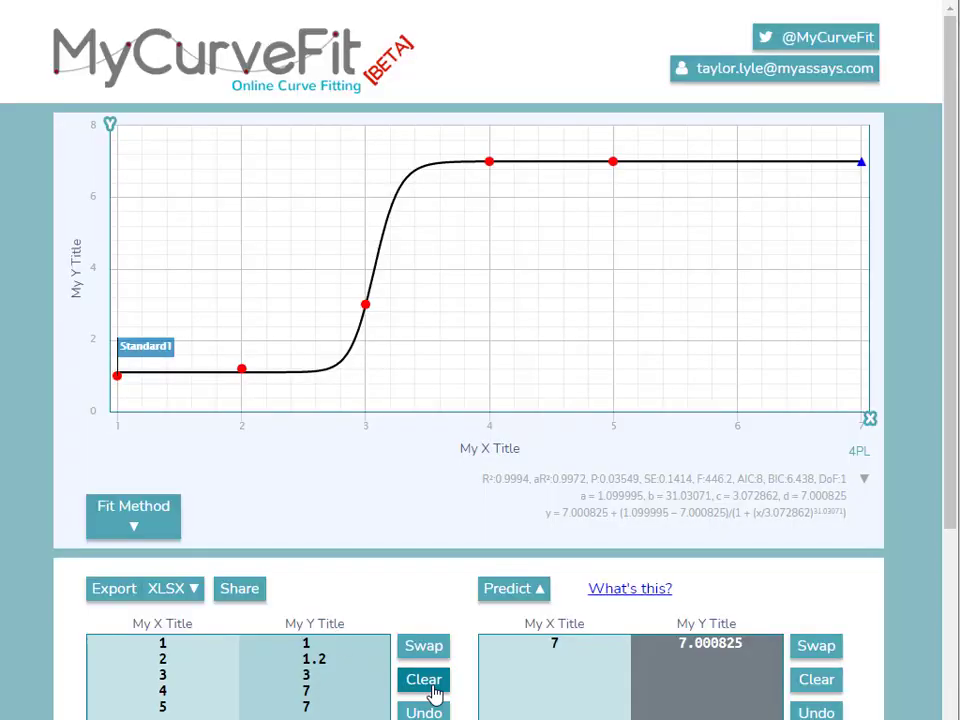
# - Replace the data with the pasted labelled table, keeping its Labels column, and refit 4PL (R² 0.9994)
pyautogui.click(436, 693)
pyautogui.click(186, 649)
pyautogui.hotkey('ctrl', 'v')
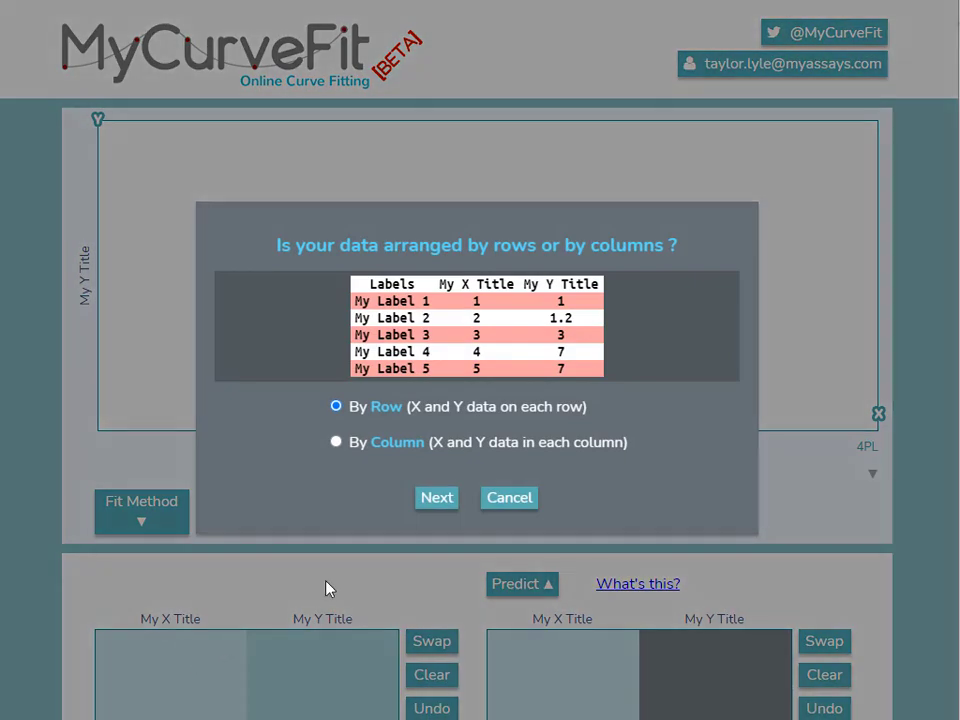
pyautogui.click(452, 513)
pyautogui.click(484, 490)
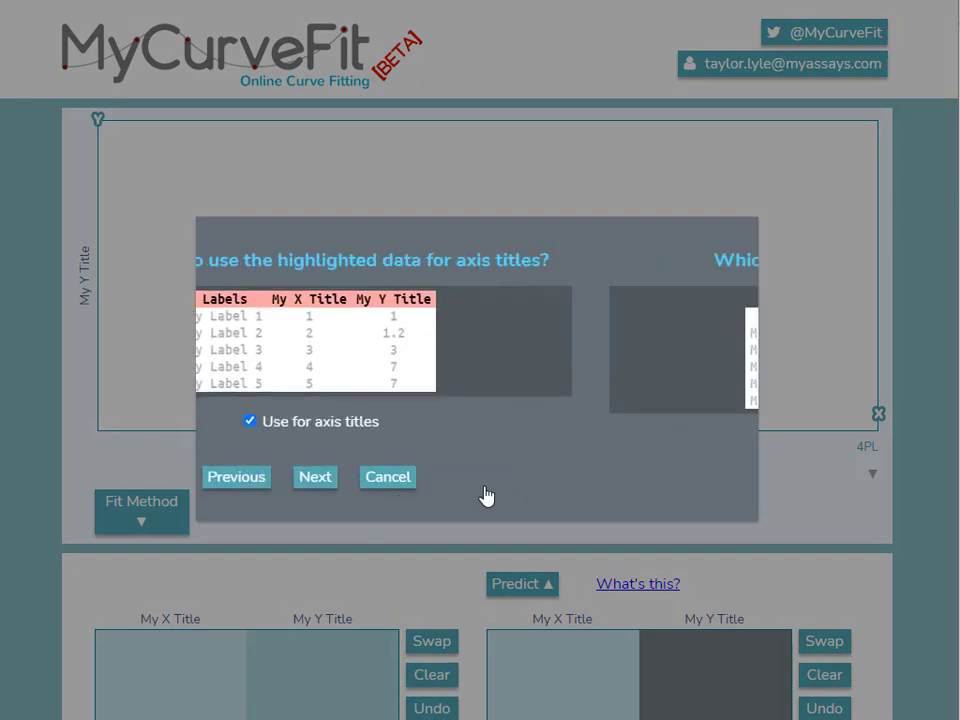
pyautogui.click(484, 490)
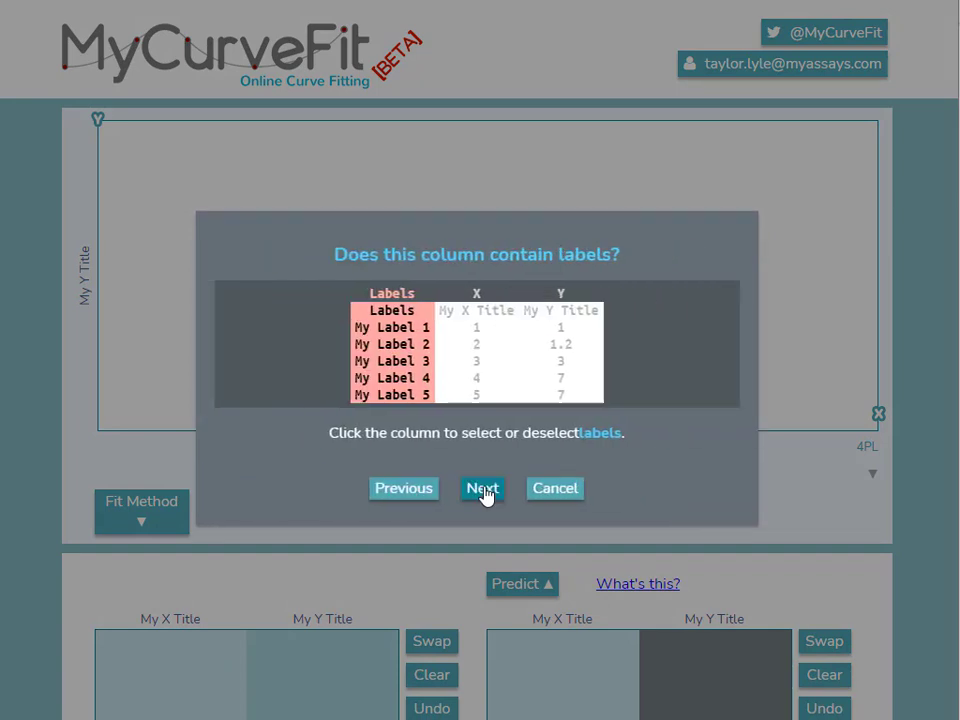
pyautogui.click(414, 404)
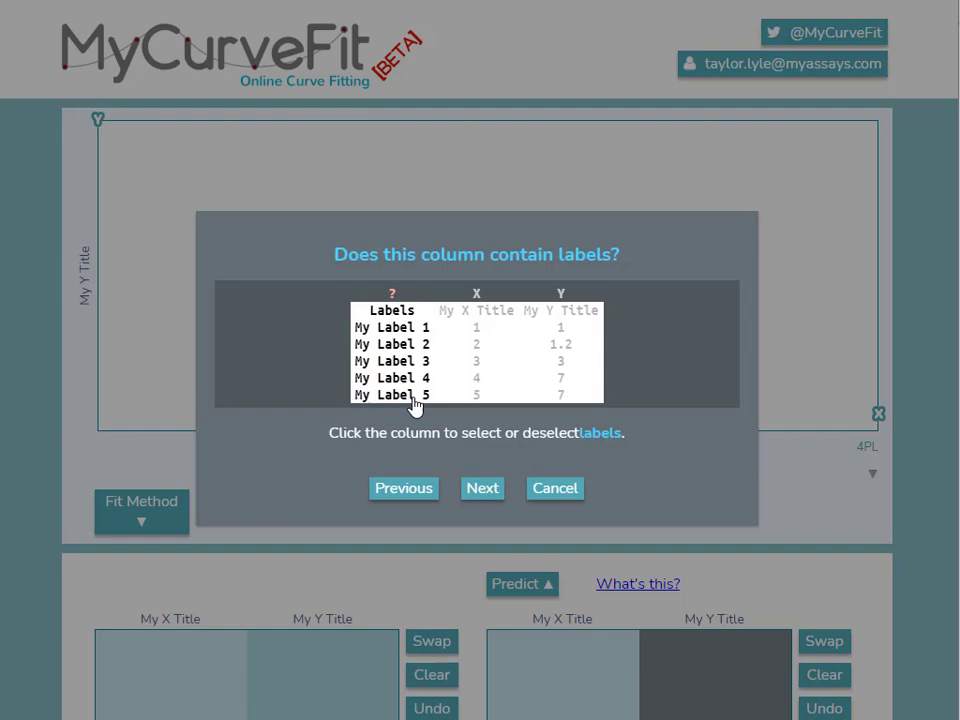
pyautogui.click(414, 404)
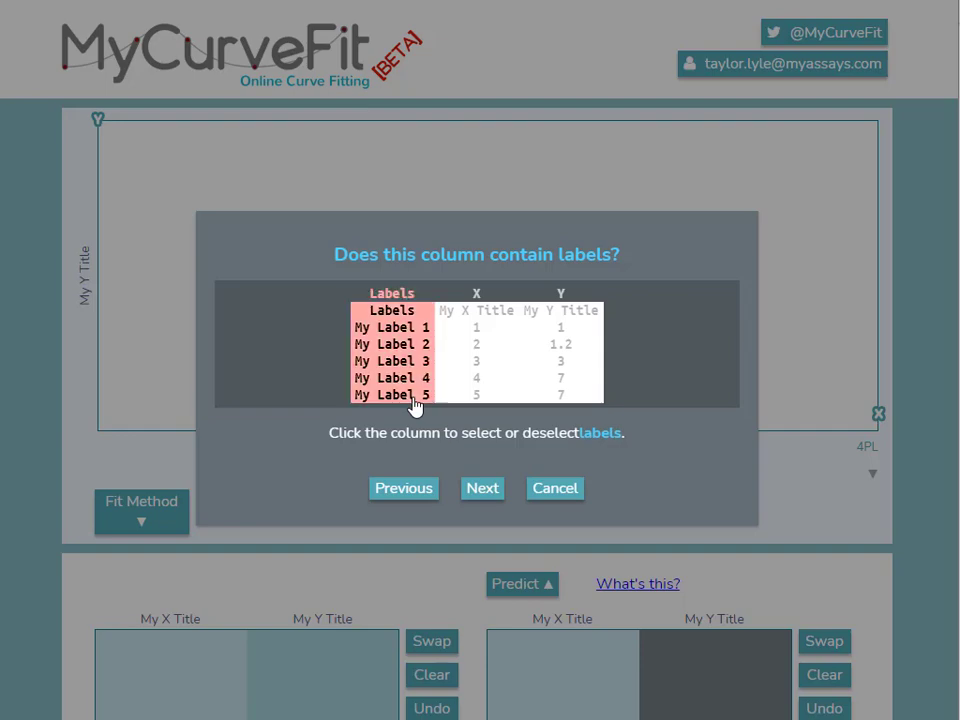
pyautogui.click(483, 490)
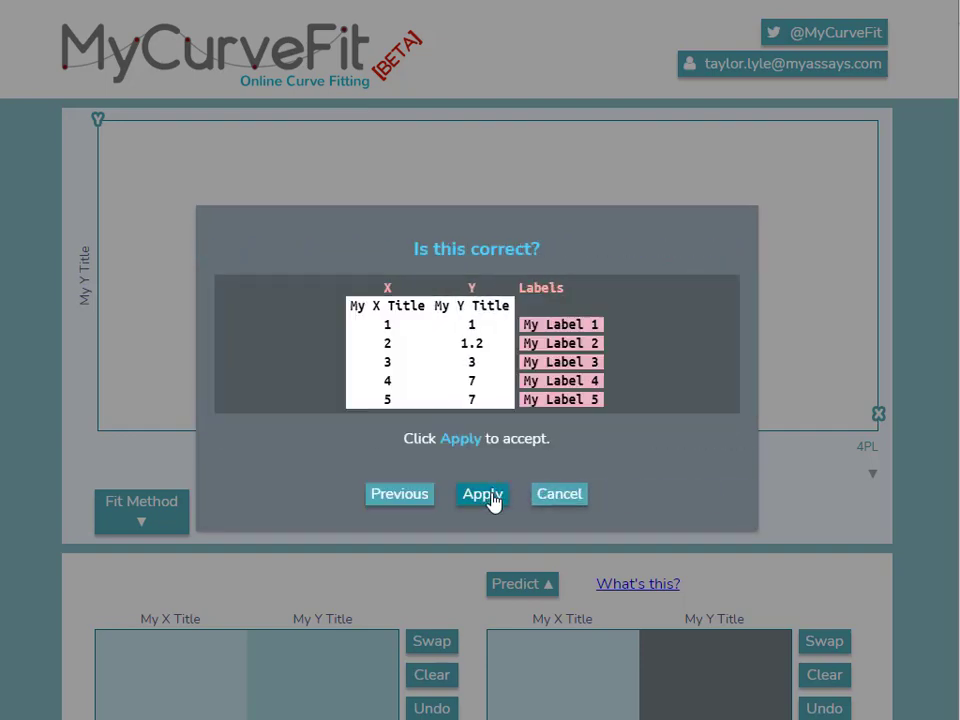
pyautogui.click(491, 503)
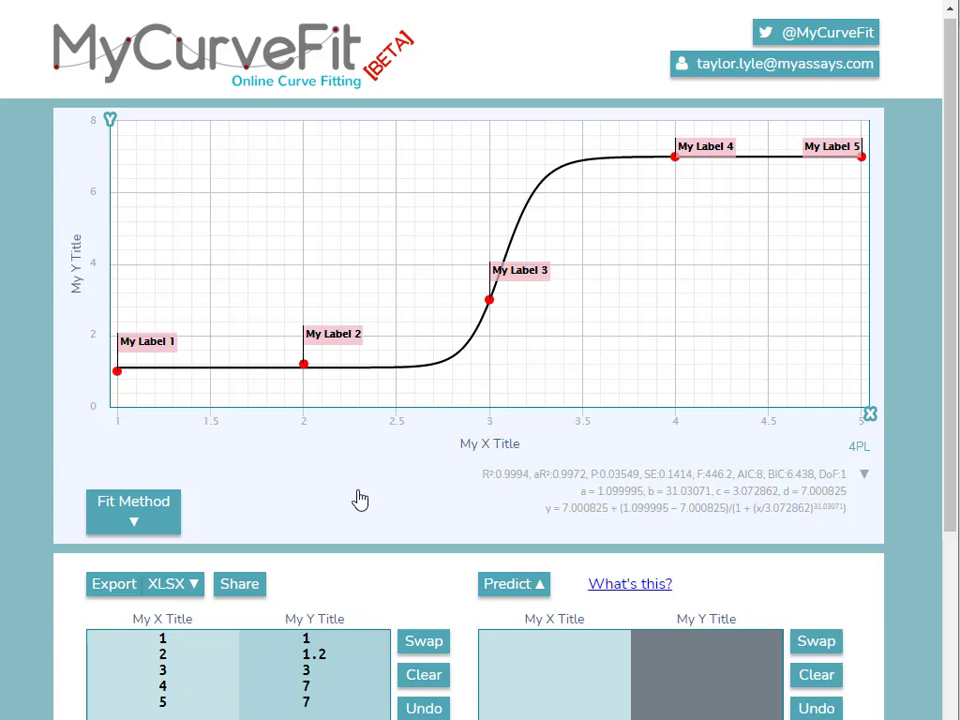
# - Flag the first data point as an outlier and remove it, refitting the 4PL curve to four points
pyautogui.moveTo(182, 351)
pyautogui.click(118, 372)
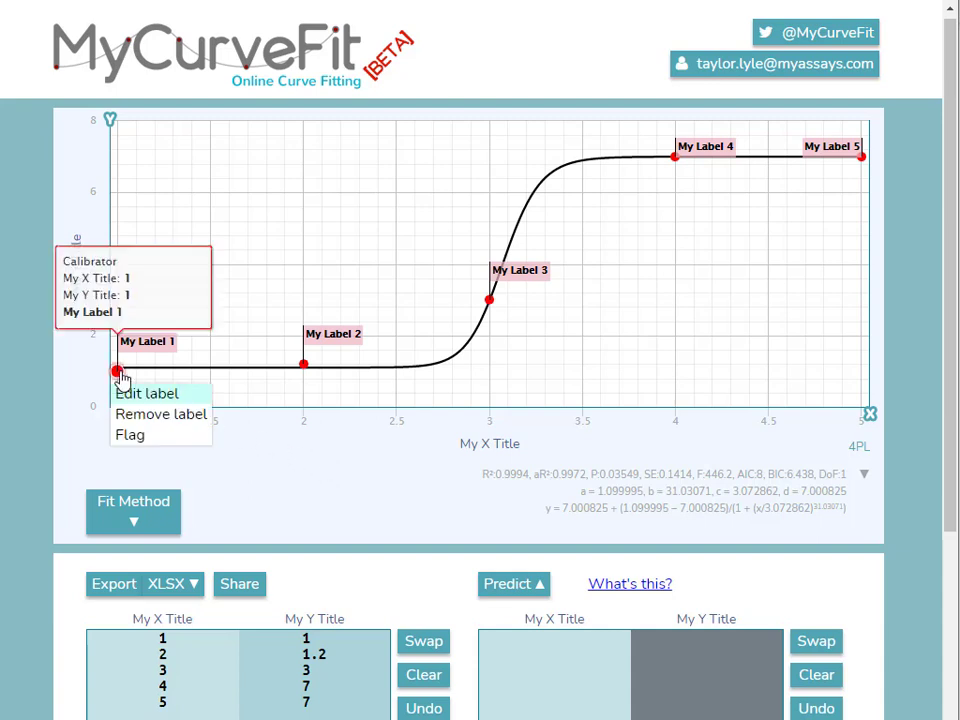
pyautogui.click(135, 439)
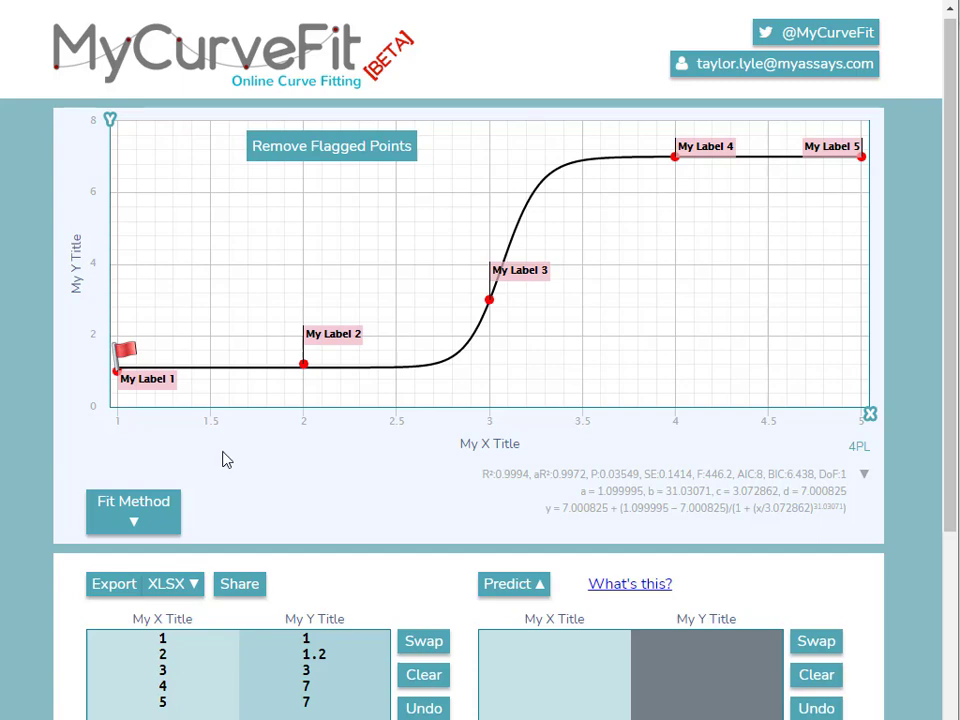
pyautogui.click(334, 156)
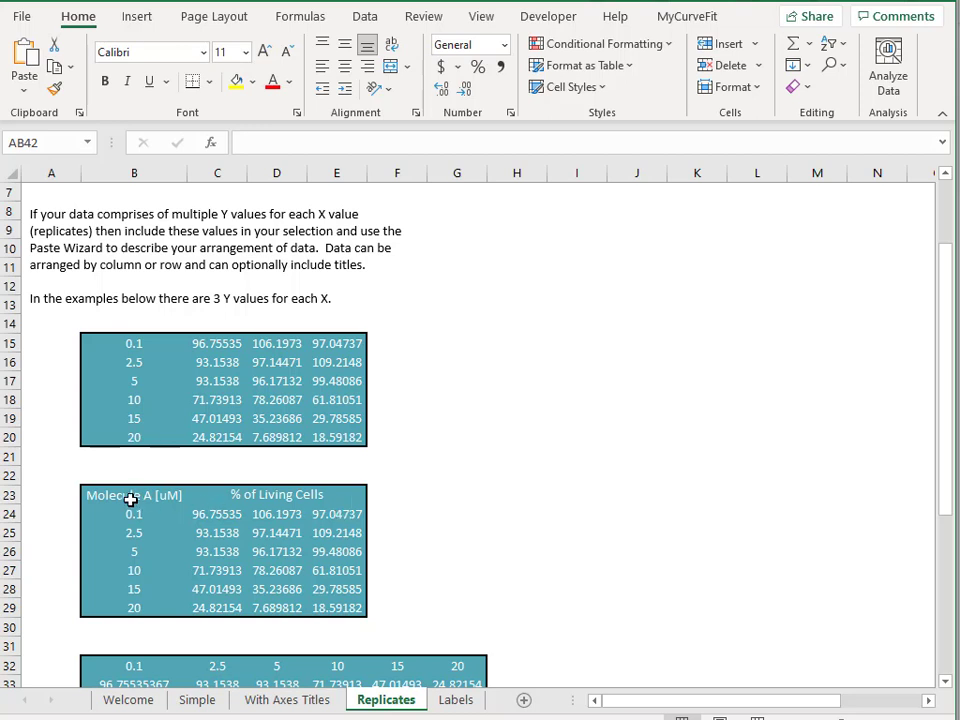
# - Copy the titled Molecule A replicate table (B23:E29) from the Replicates sheet
pyautogui.moveTo(130, 499); pyautogui.dragTo(279, 612)
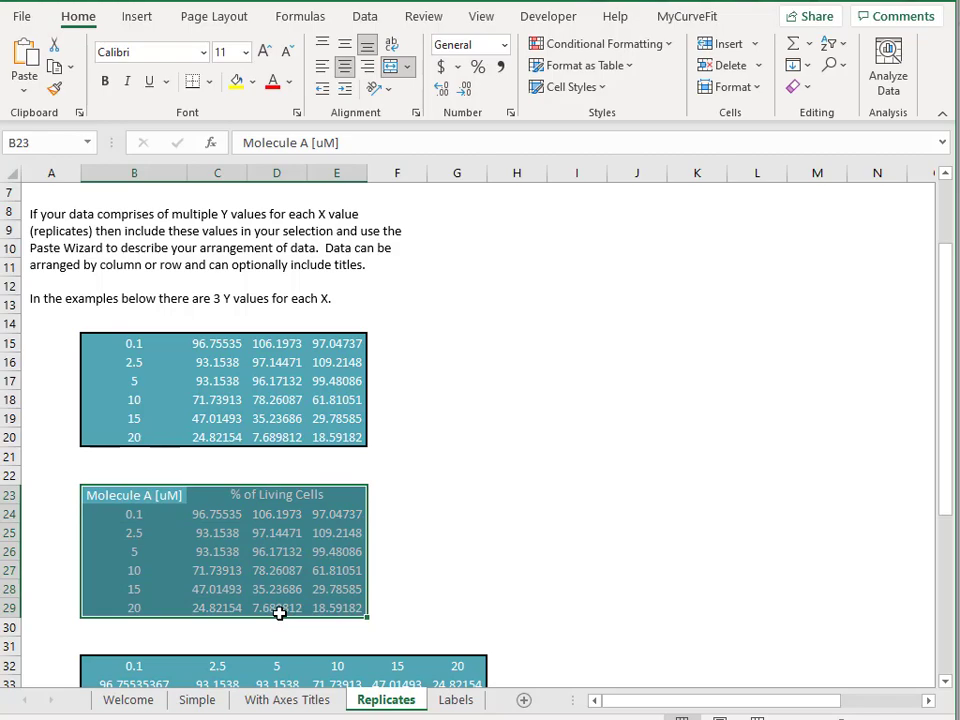
pyautogui.hotkey('ctrl', 'c')
# - Clear MyCurveFit and paste the Molecule A table by row, with header titles, X and three Y replicates
pyautogui.hotkey('alt', 'Tab')
pyautogui.click(421, 680)
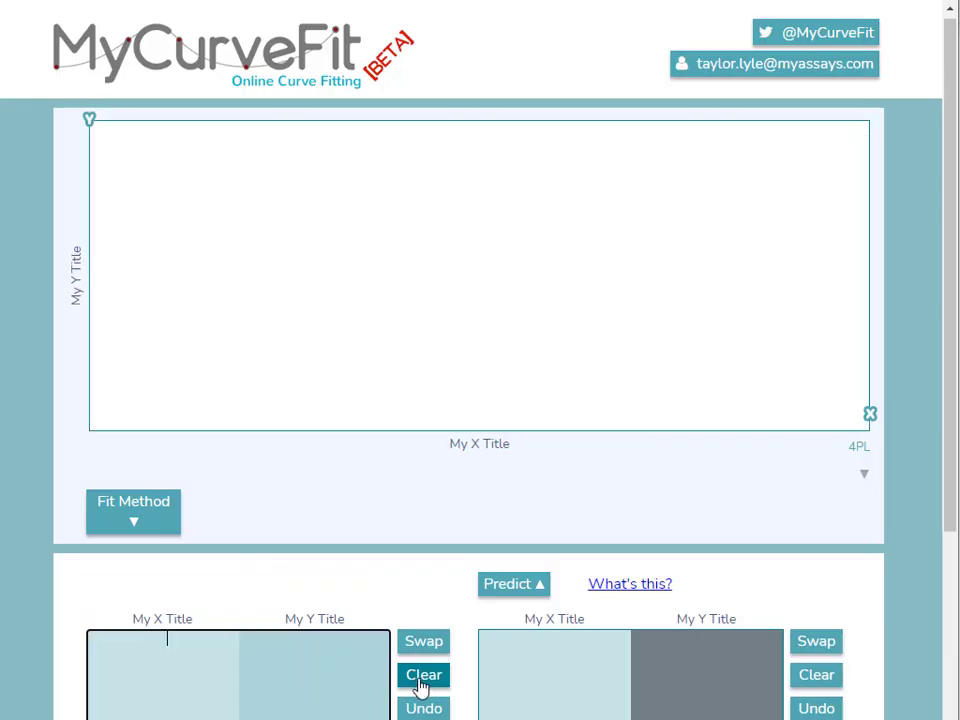
pyautogui.hotkey('ctrl', 'v')
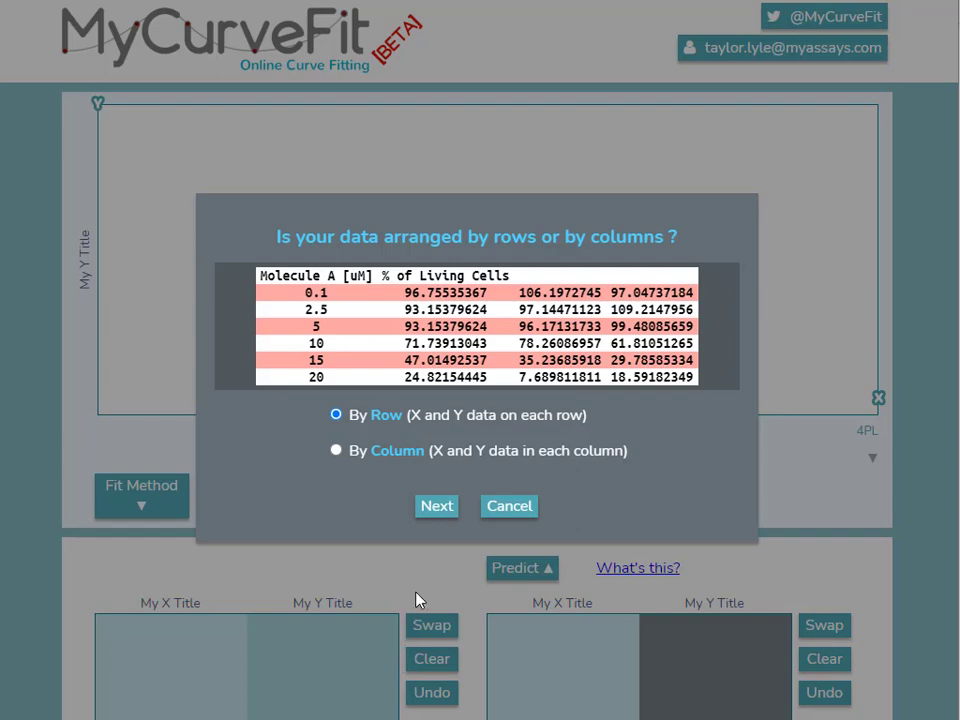
pyautogui.click(446, 508)
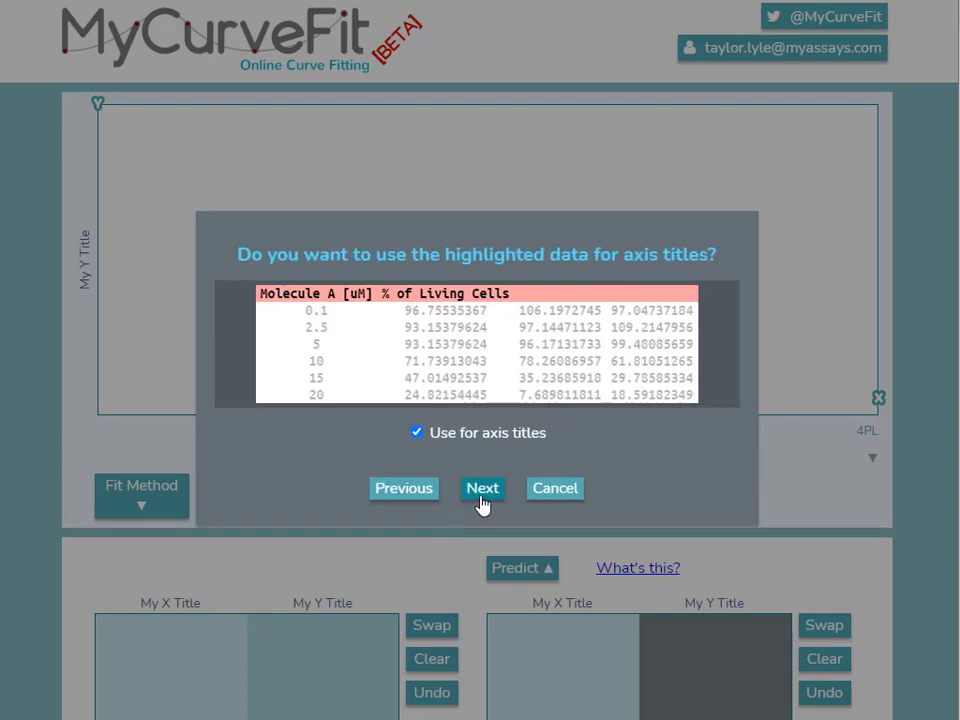
pyautogui.click(482, 490)
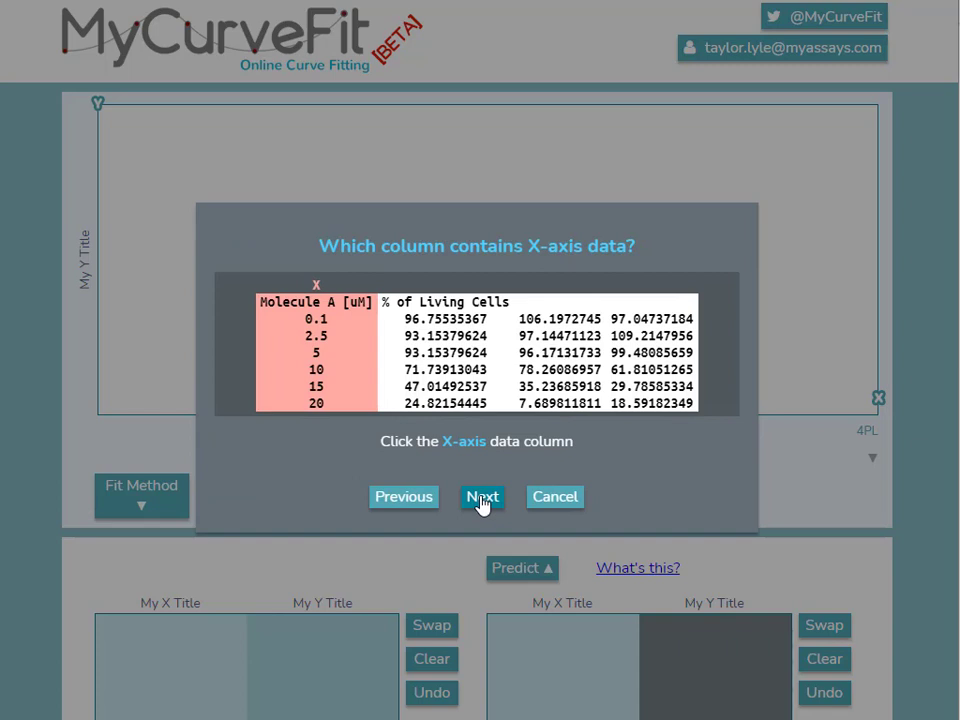
pyautogui.click(481, 500)
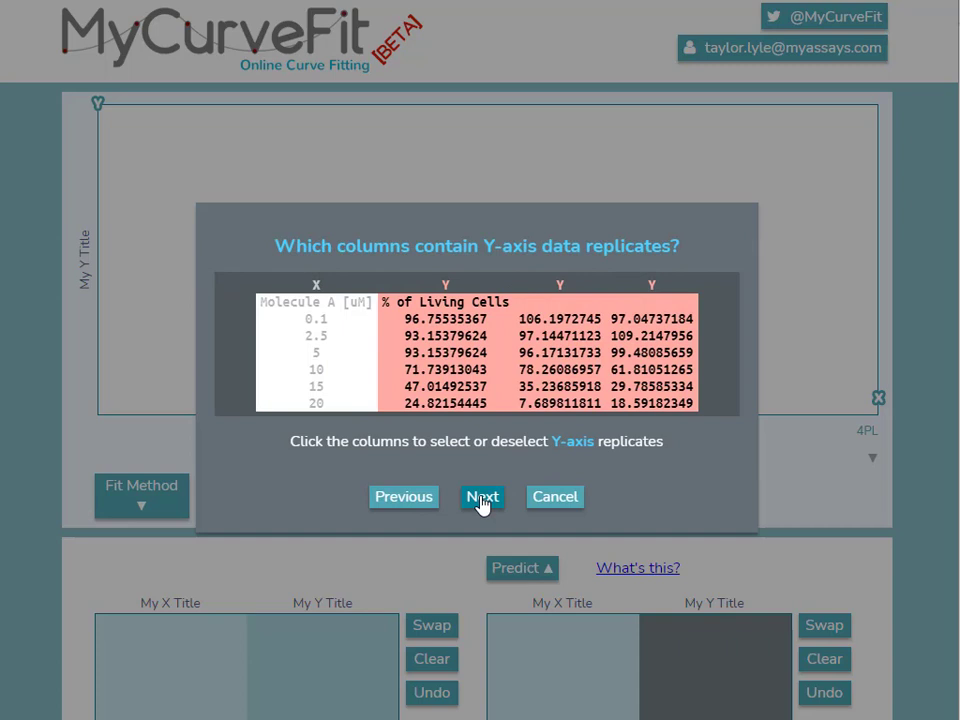
pyautogui.click(482, 500)
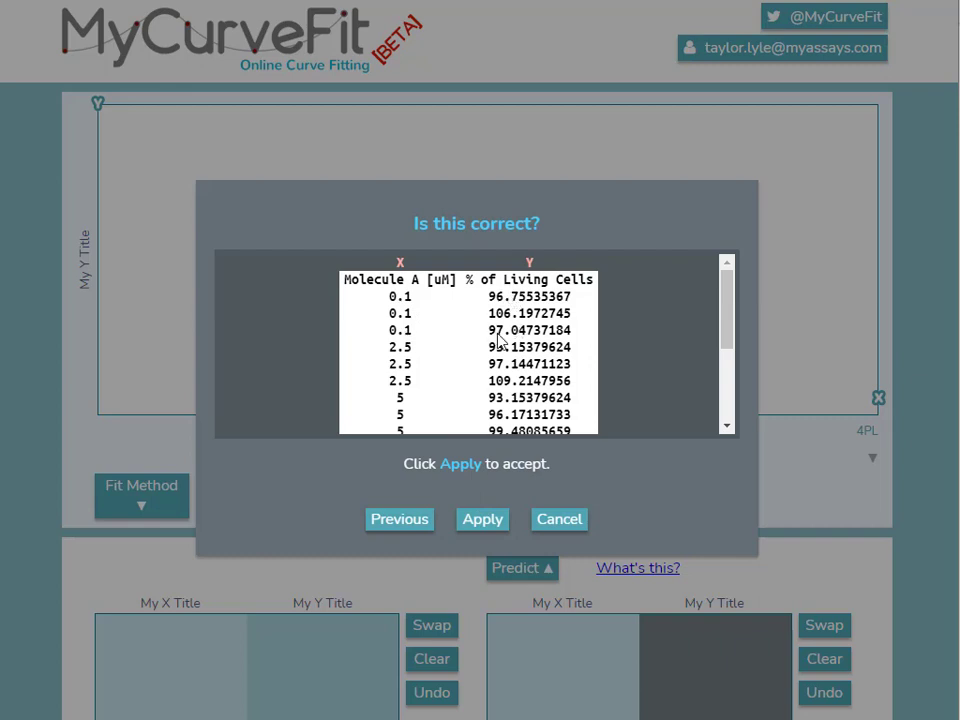
pyautogui.click(476, 528)
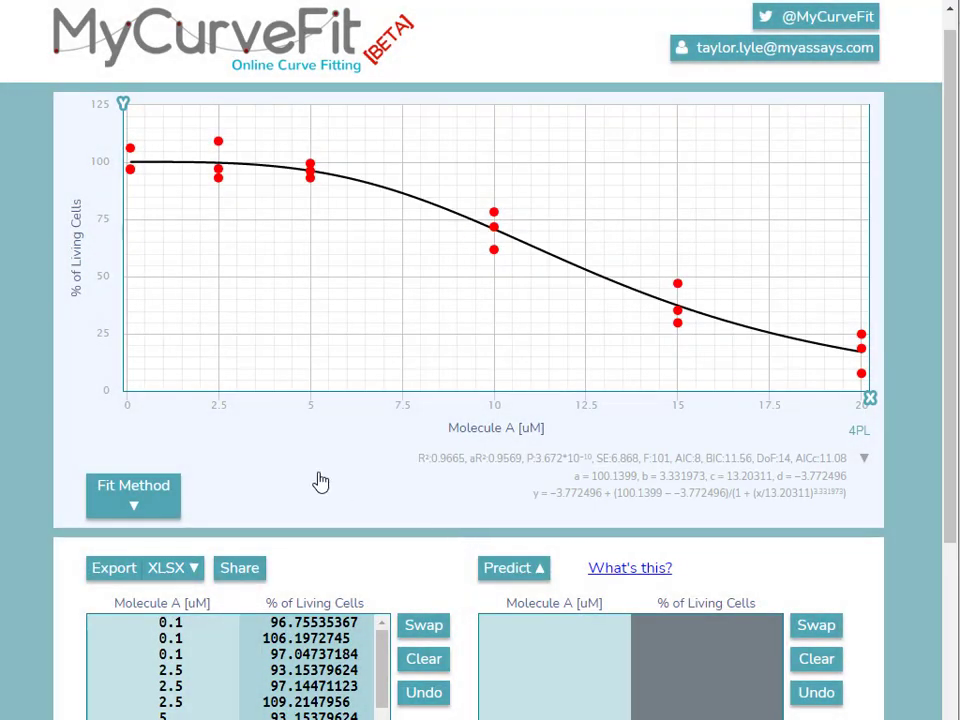
pyautogui.moveTo(218, 195)
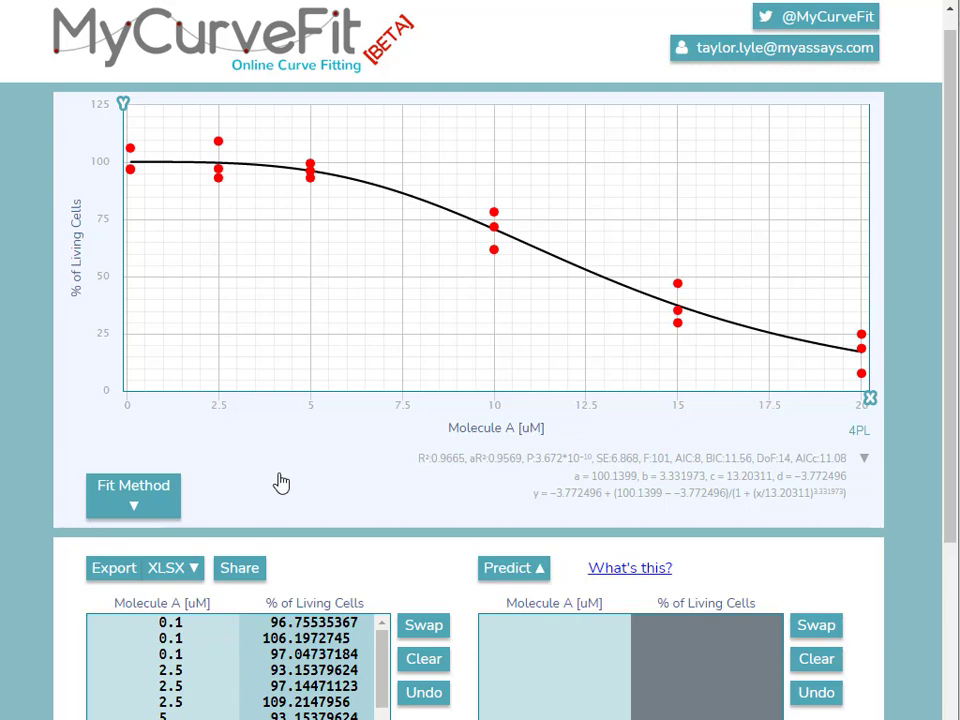
pyautogui.scroll(-2, 281, 483)
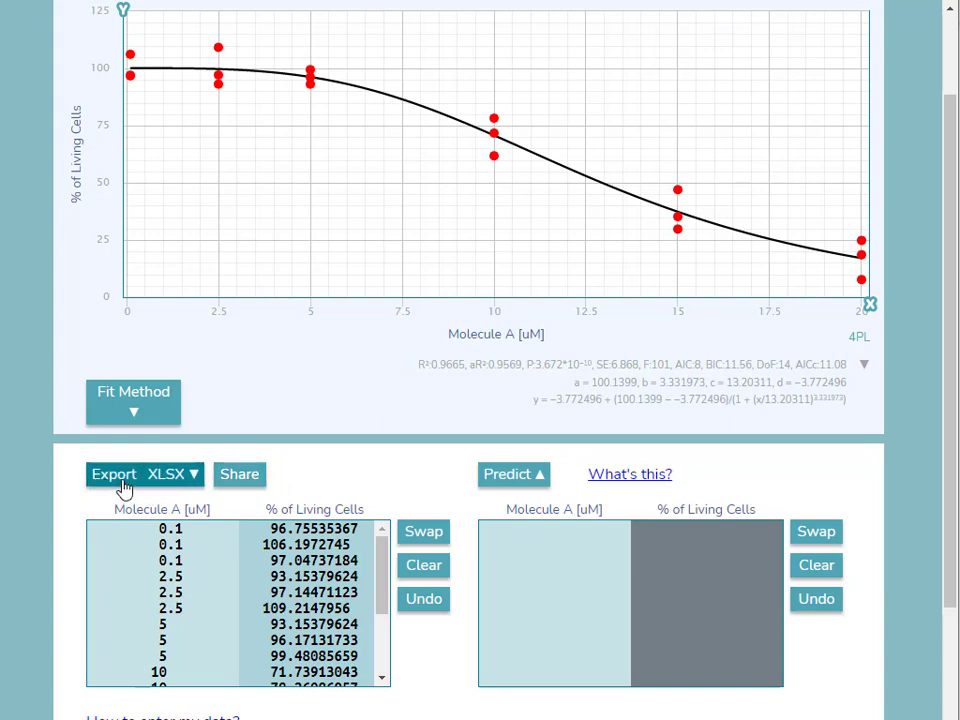
pyautogui.click(194, 480)
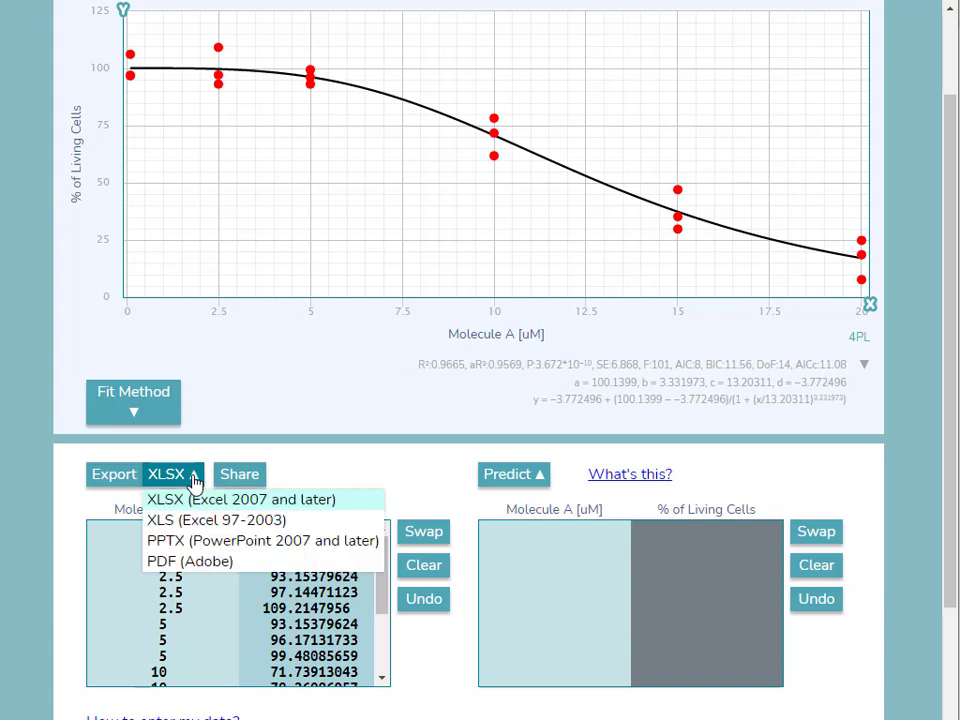
pyautogui.click(194, 480)
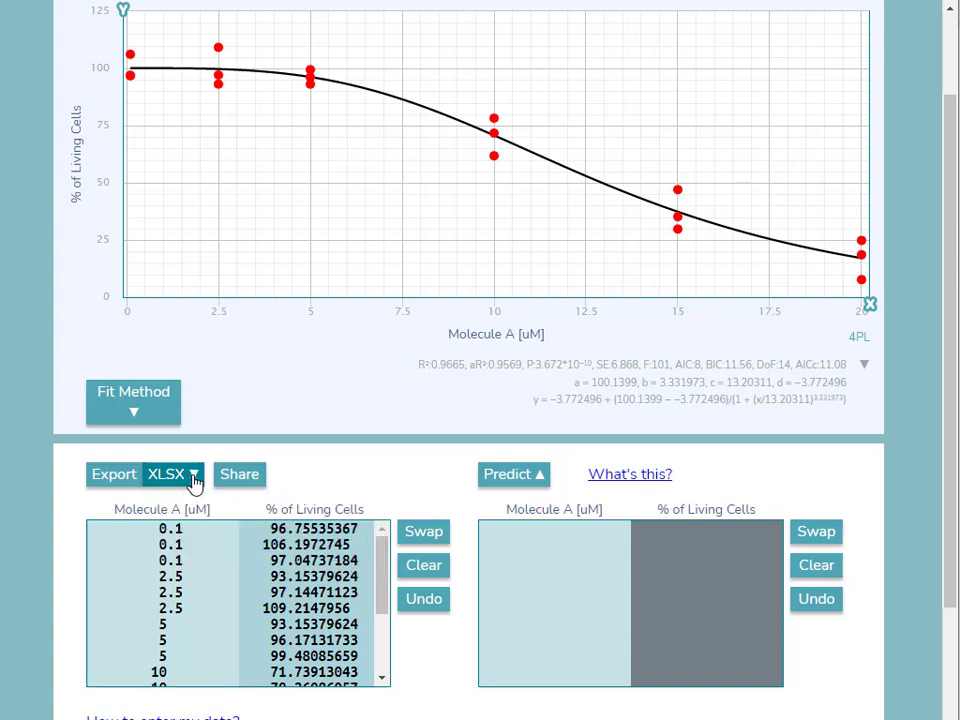
# - Export the 4PL fit as an Excel report and look over it in Excel
pyautogui.click(113, 477)
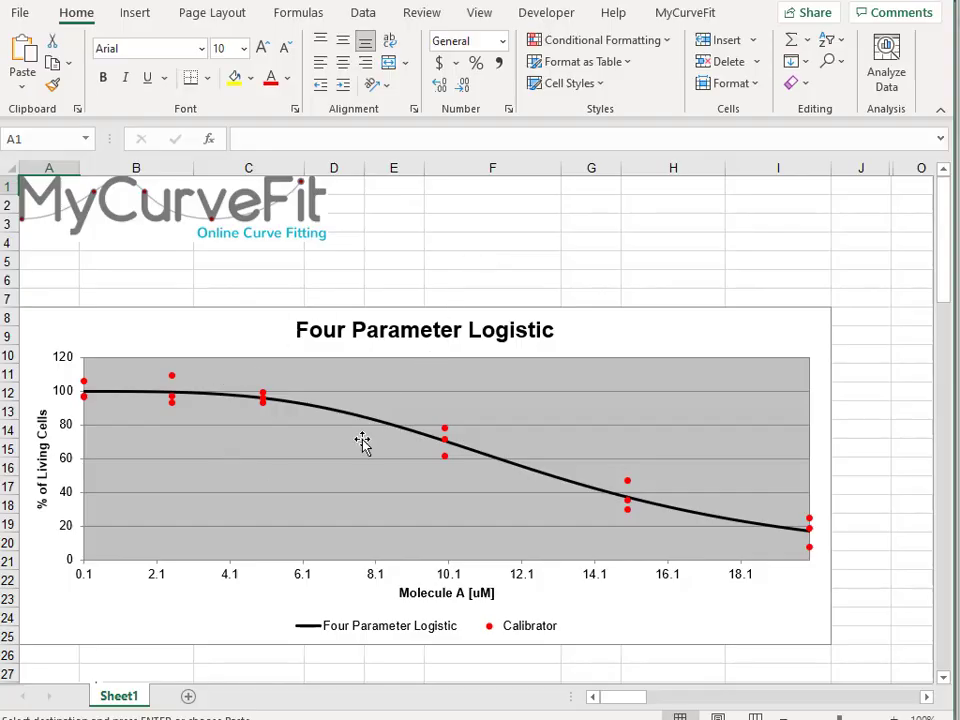
pyautogui.scroll(-7, 374, 342)
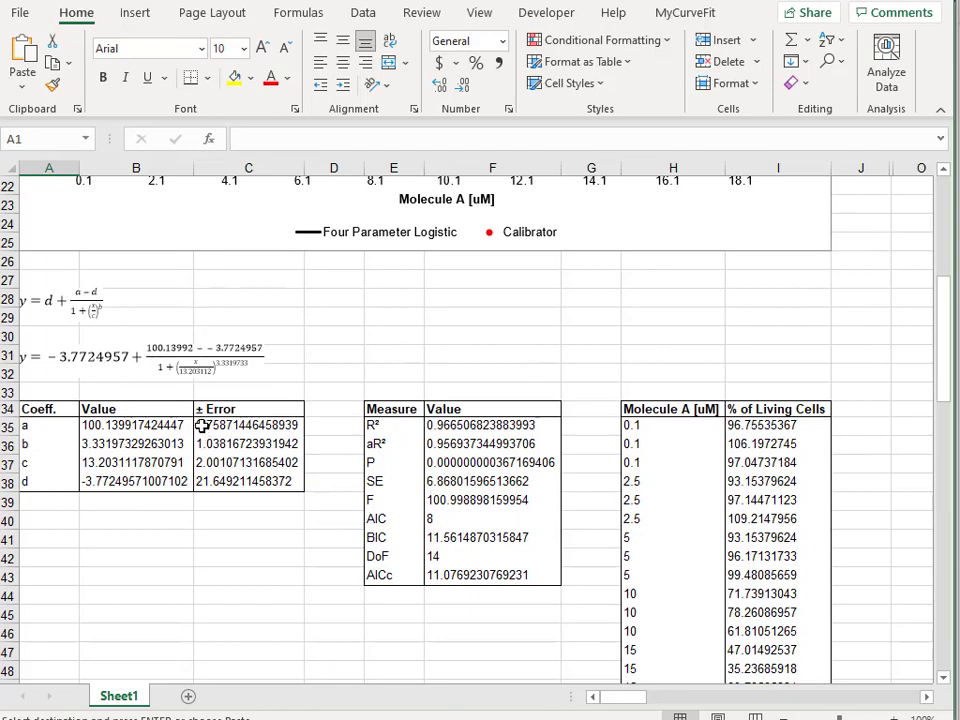
pyautogui.scroll(1, 681, 360)
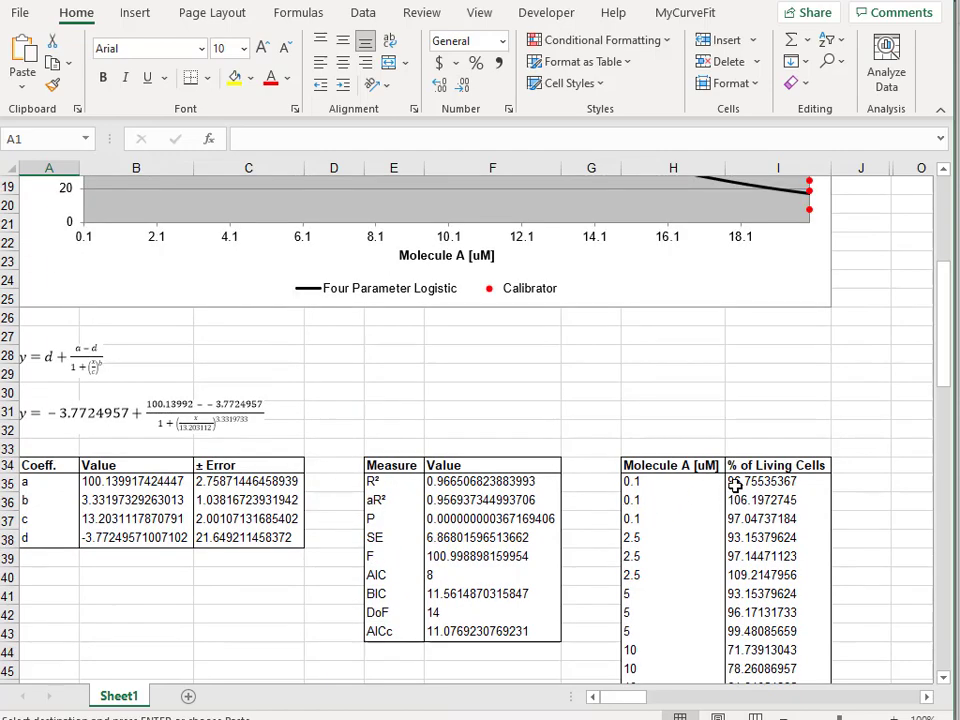
pyautogui.scroll(-5, 690, 536)
pyautogui.scroll(11, 690, 536)
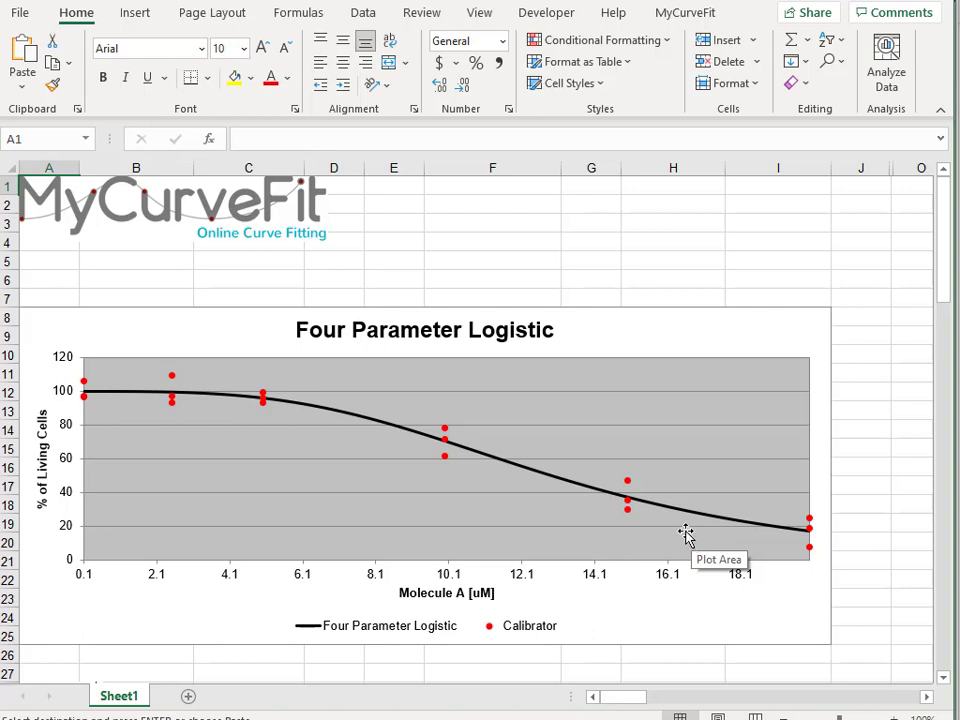
# - Make the Four Parameter Logistic chart taller, delete its title, and apply chart style 2
pyautogui.click(619, 326)
pyautogui.moveTo(831, 309); pyautogui.dragTo(831, 210)
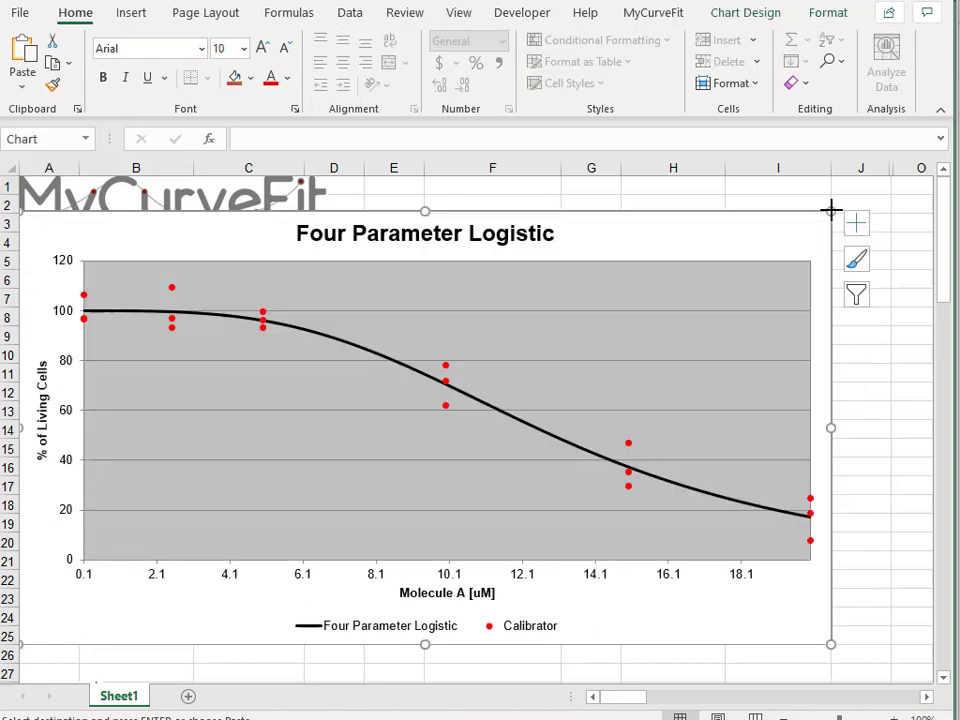
pyautogui.click(531, 235)
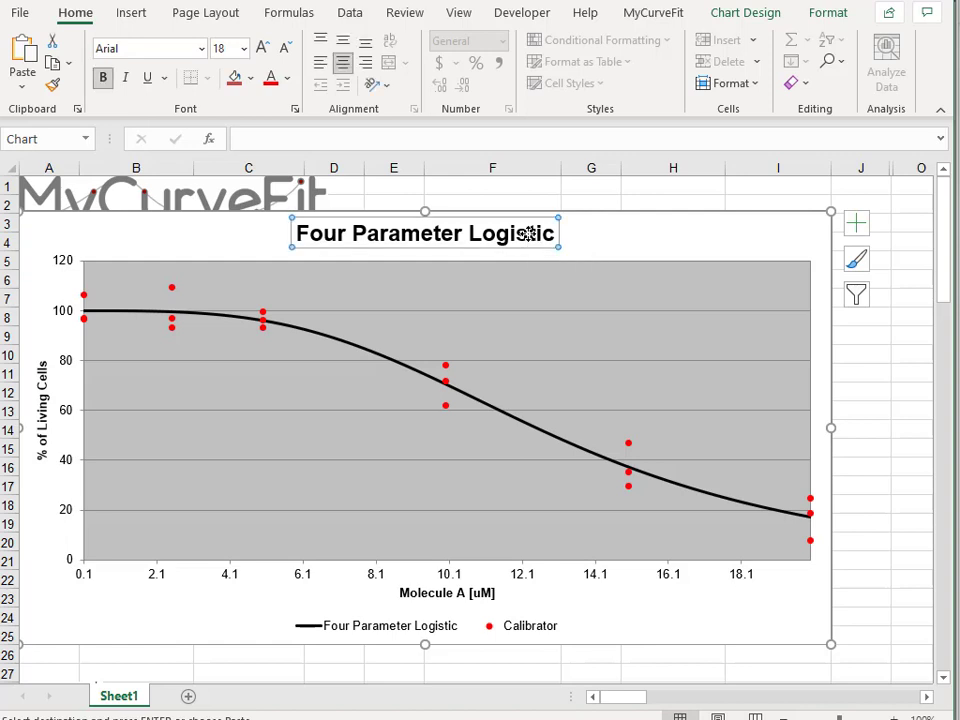
pyautogui.press('Delete')
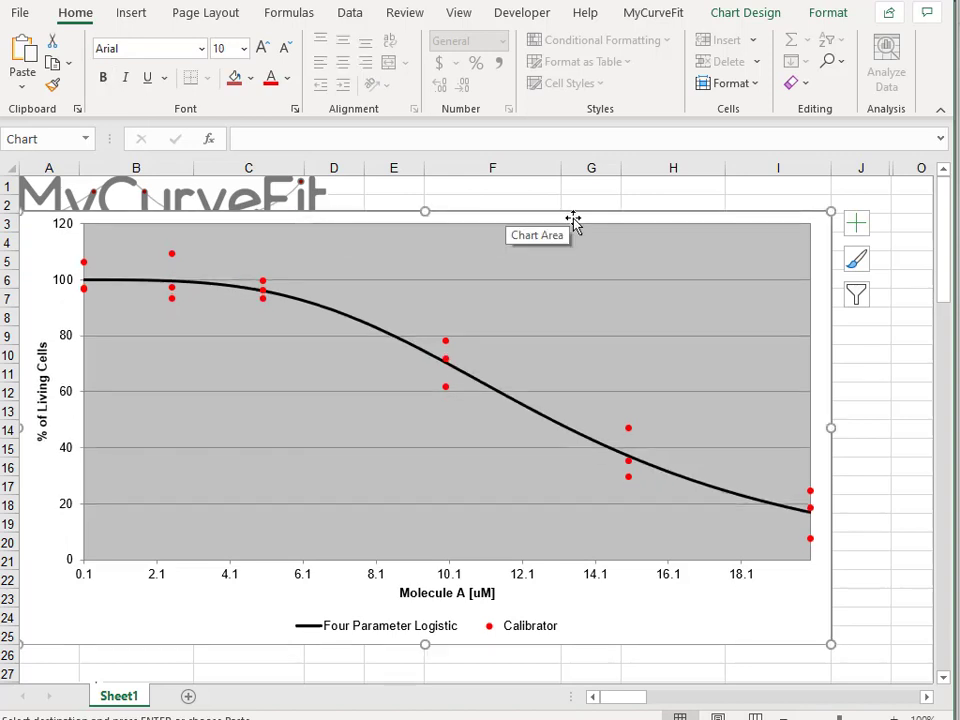
pyautogui.click(855, 261)
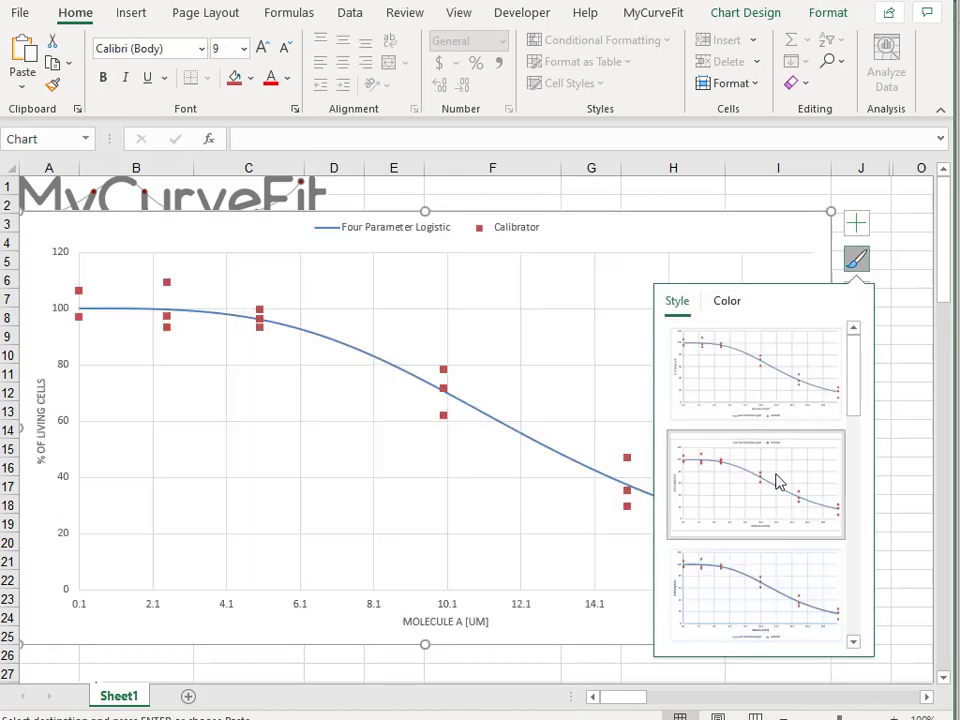
pyautogui.click(778, 480)
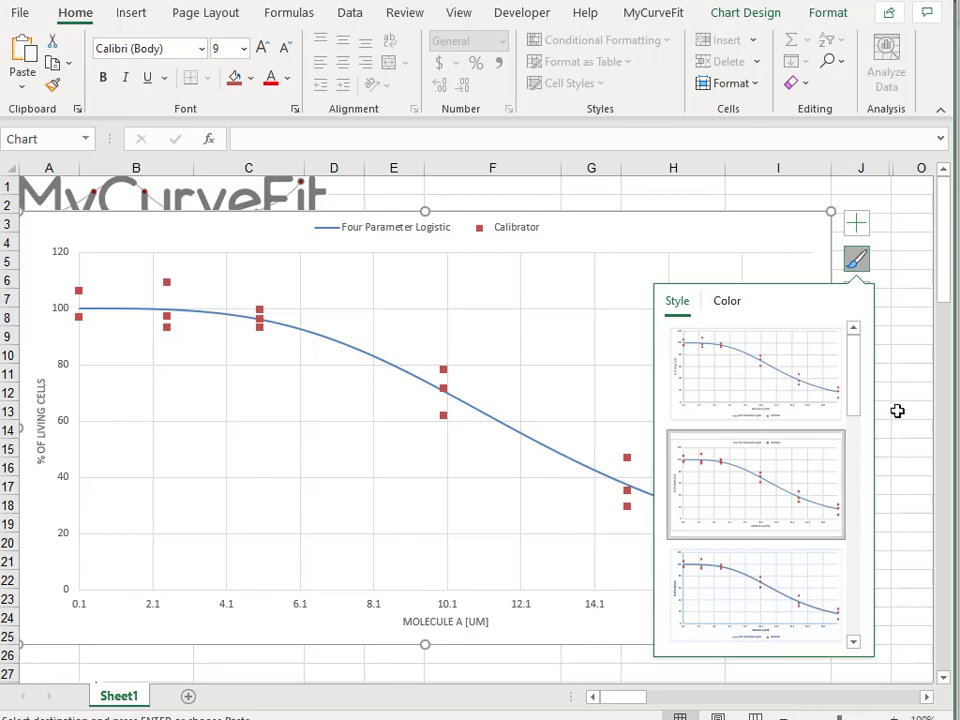
pyautogui.click(903, 407)
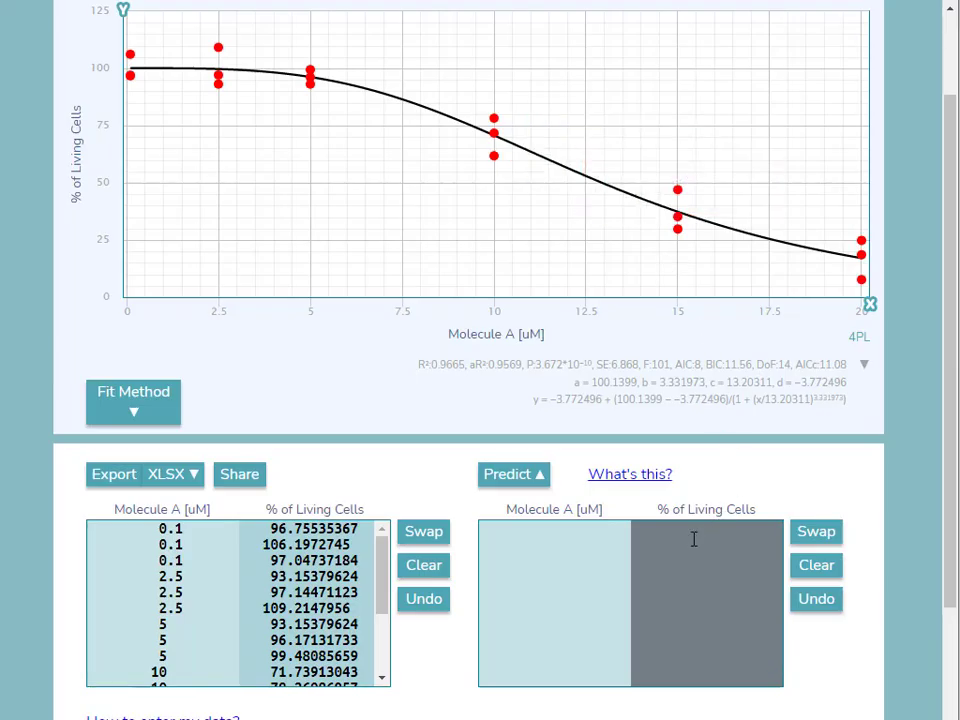
# - Share the fit titled 'Analysis 04/21/21' with description 'for your review' to get a link
pyautogui.click(240, 476)
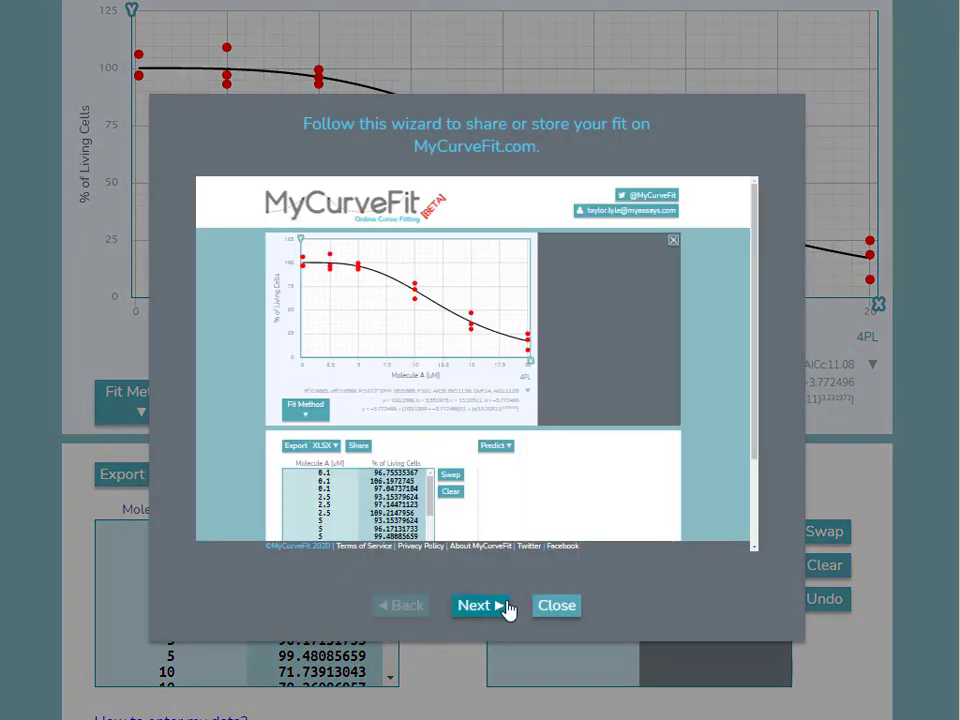
pyautogui.click(494, 612)
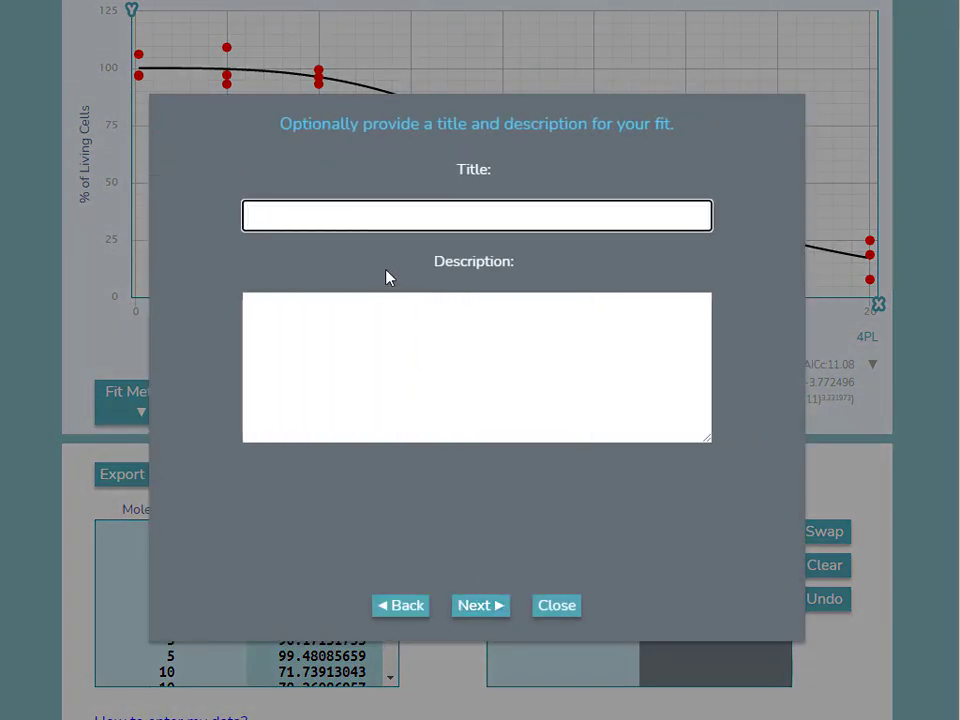
pyautogui.write('Analysis 04/21/21')
pyautogui.click(391, 312)
pyautogui.write('for your review')
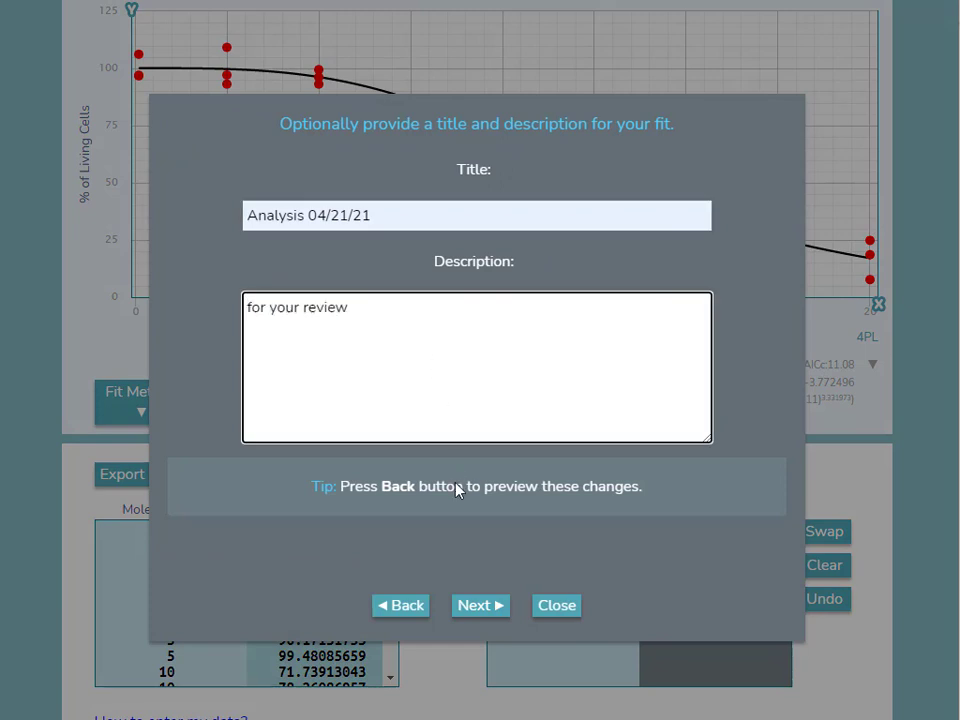
pyautogui.click(488, 606)
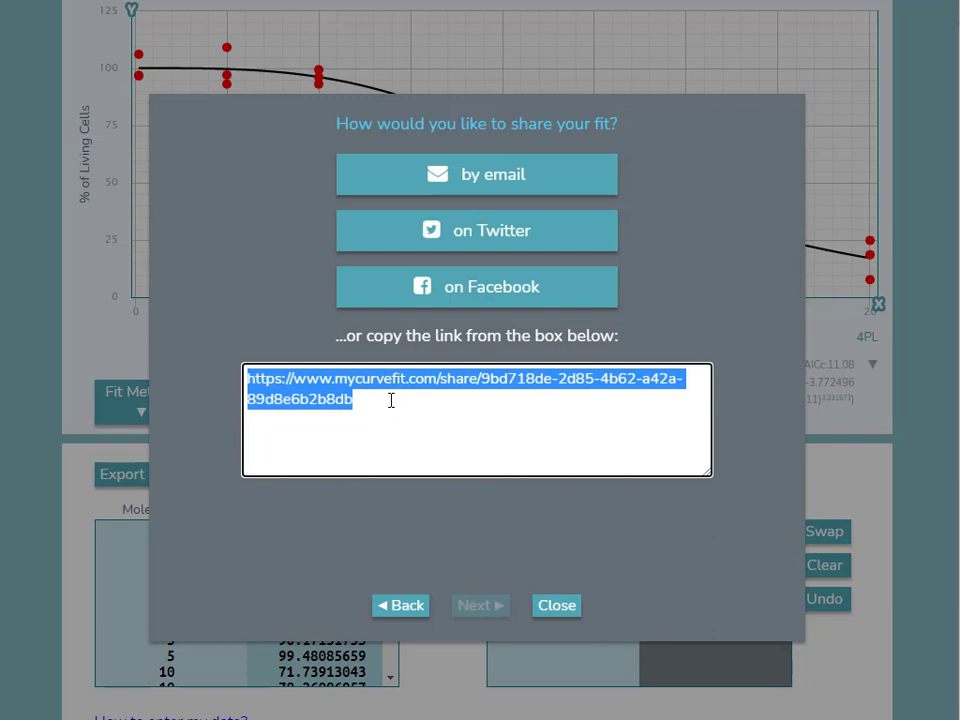
pyautogui.click(578, 605)
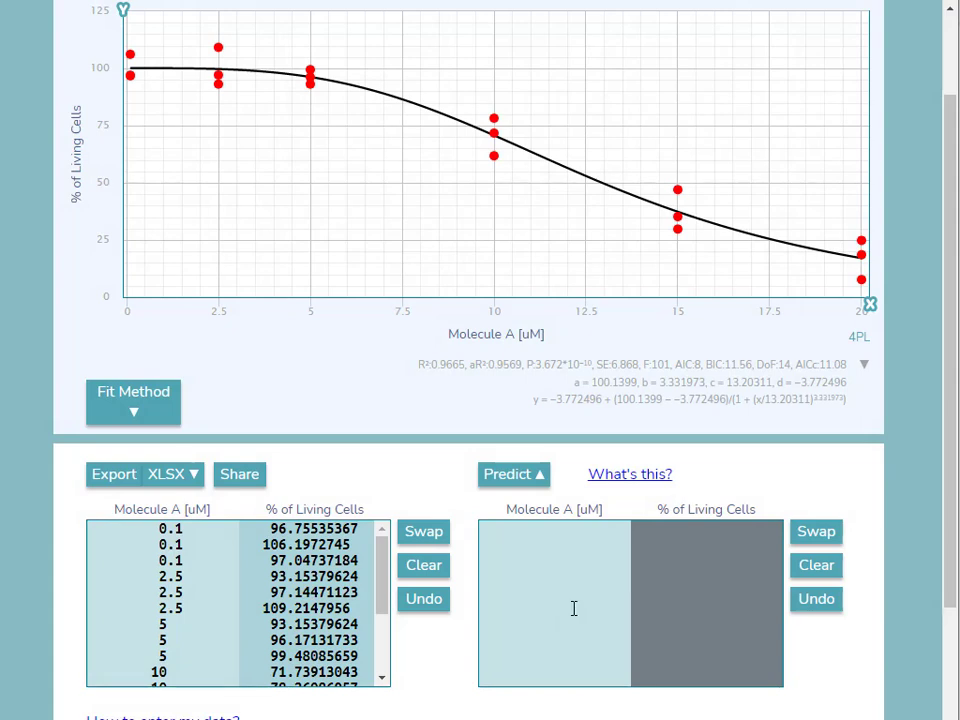